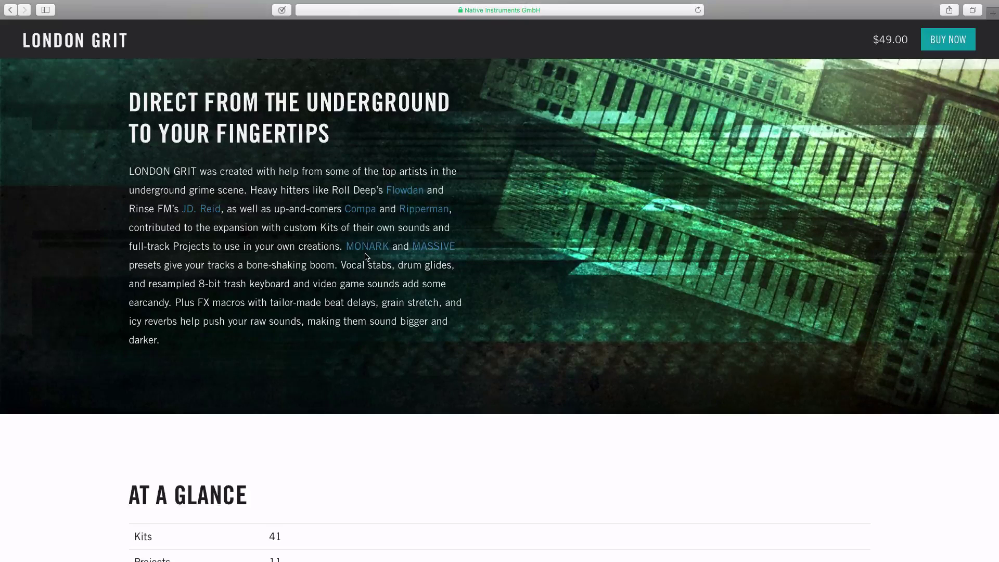
- Review the London Grit product page's At a Glance specifications and system requirements
{"action": "scroll", "coordinate": [367, 256], "scroll_direction": "down", "scroll_amount": 7}
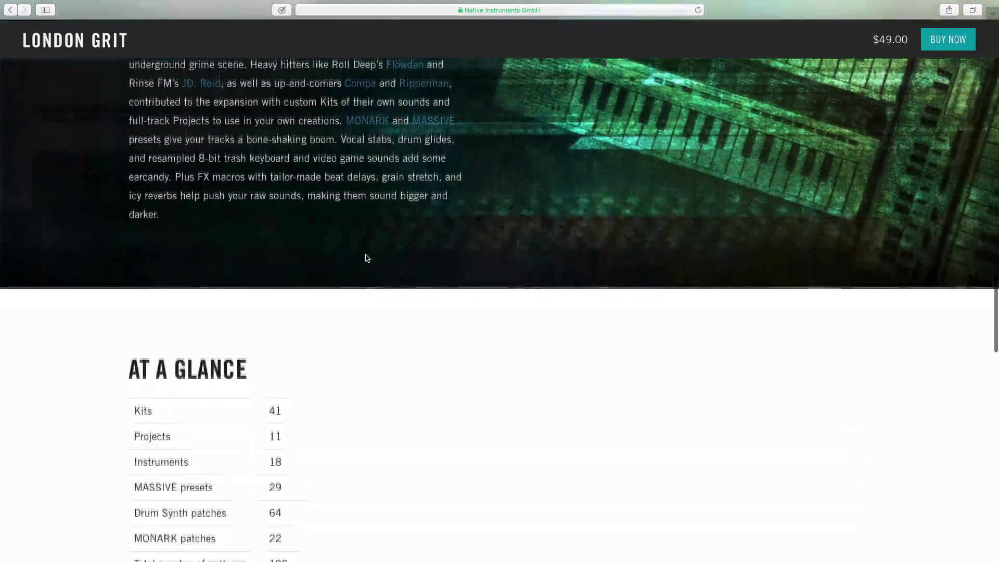
{"action": "scroll", "coordinate": [366, 258], "scroll_direction": "down", "scroll_amount": 1}
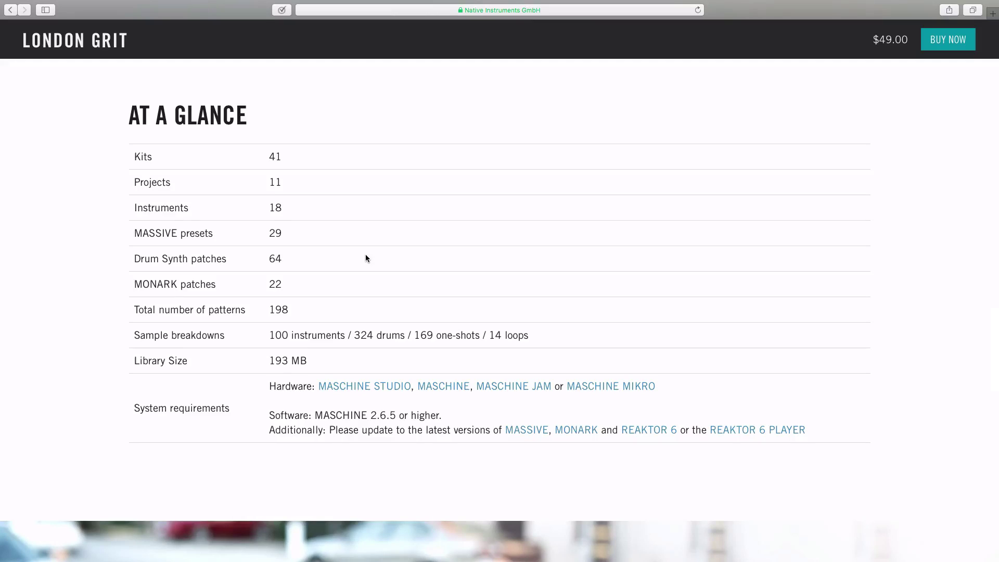
{"action": "scroll", "coordinate": [366, 258], "scroll_direction": "down", "scroll_amount": 2}
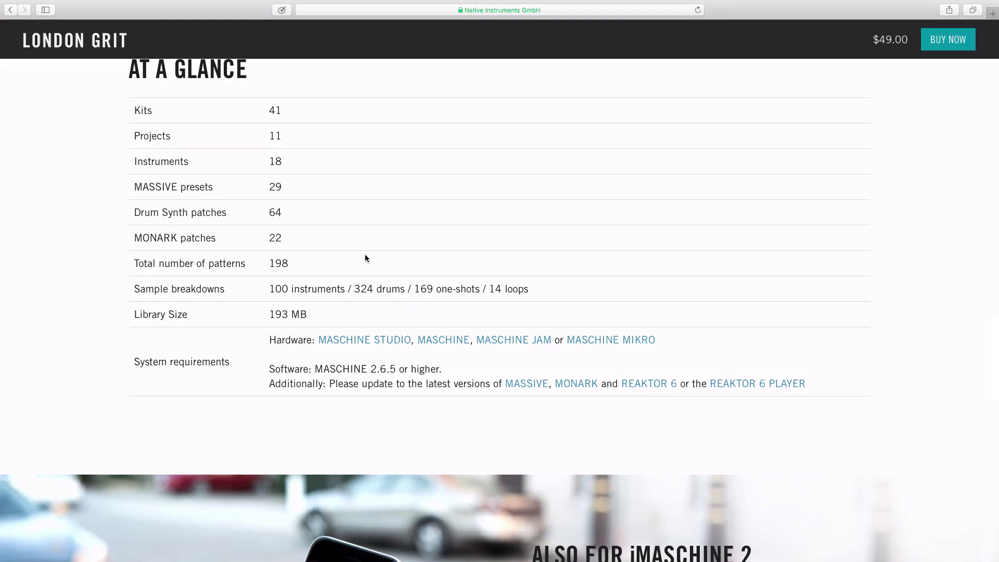
{"action": "scroll", "coordinate": [366, 257], "scroll_direction": "down", "scroll_amount": 2}
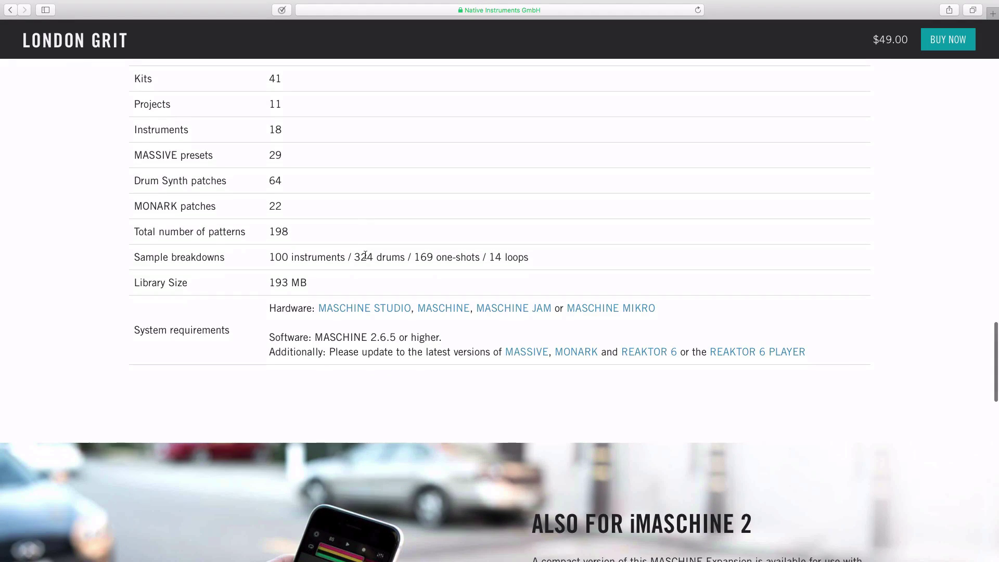
{"action": "scroll", "coordinate": [366, 255], "scroll_direction": "down", "scroll_amount": 2}
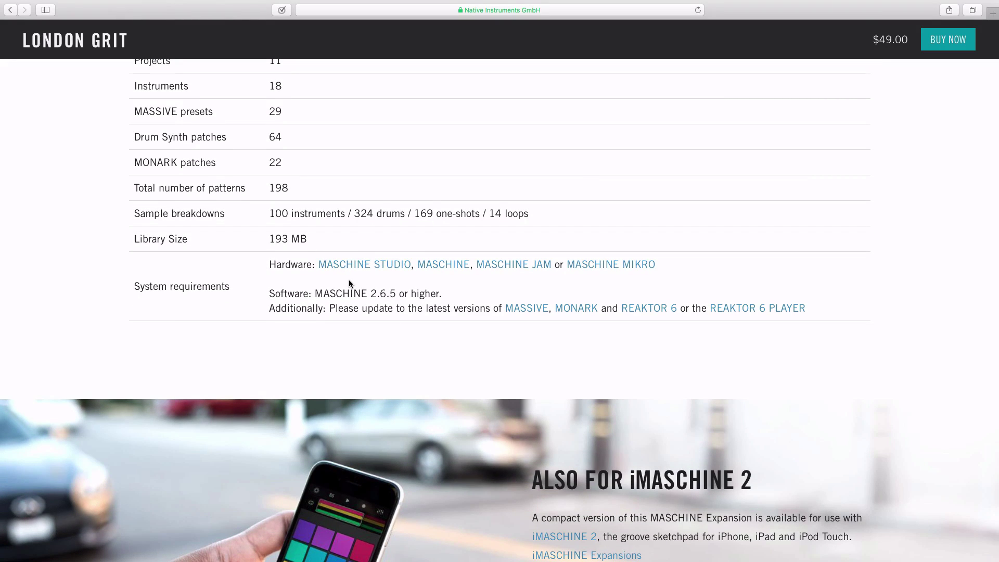
{"action": "scroll", "coordinate": [349, 281], "scroll_direction": "down", "scroll_amount": 1}
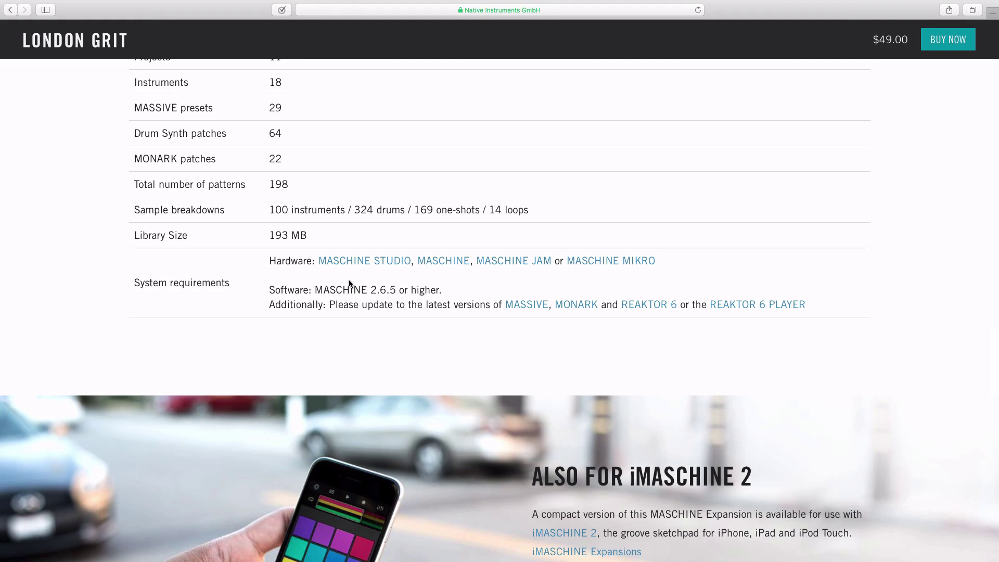
{"action": "scroll", "coordinate": [349, 283], "scroll_direction": "down", "scroll_amount": 5}
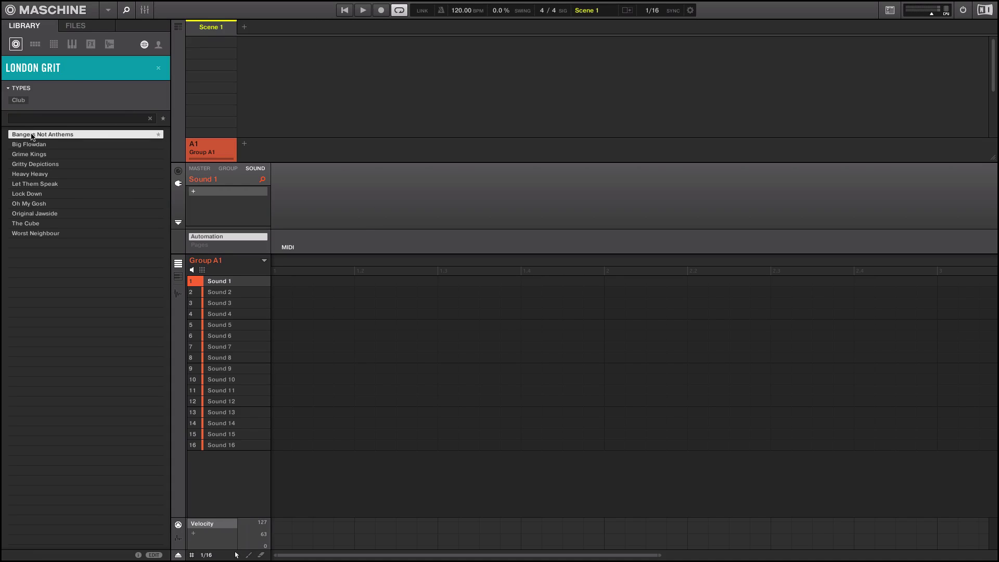
- Load the Gritty Depictions project and play it with Retrigger turned on
{"action": "left_click", "coordinate": [54, 165]}
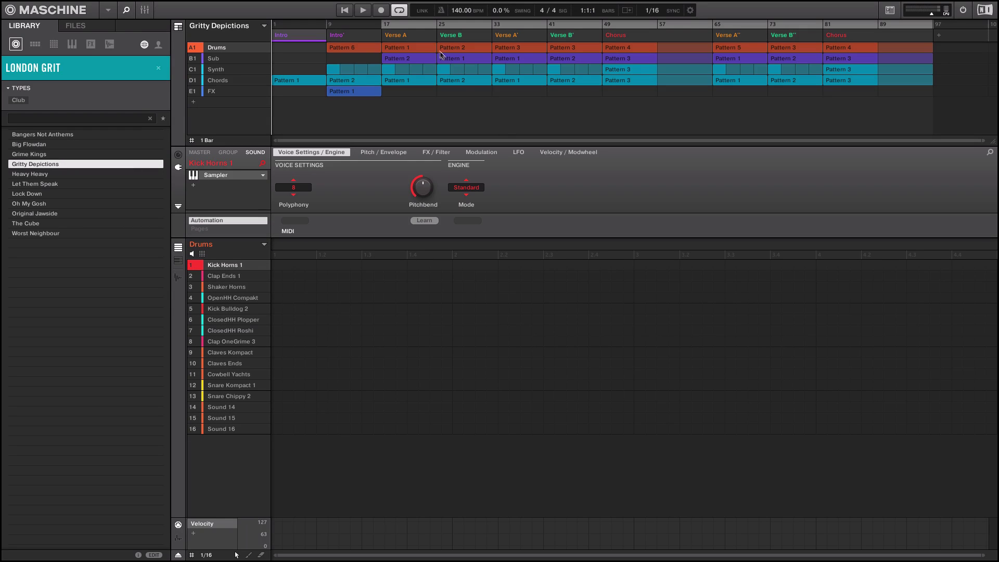
{"action": "left_click", "coordinate": [690, 11]}
{"action": "left_click", "coordinate": [703, 24]}
{"action": "key", "text": "space"}
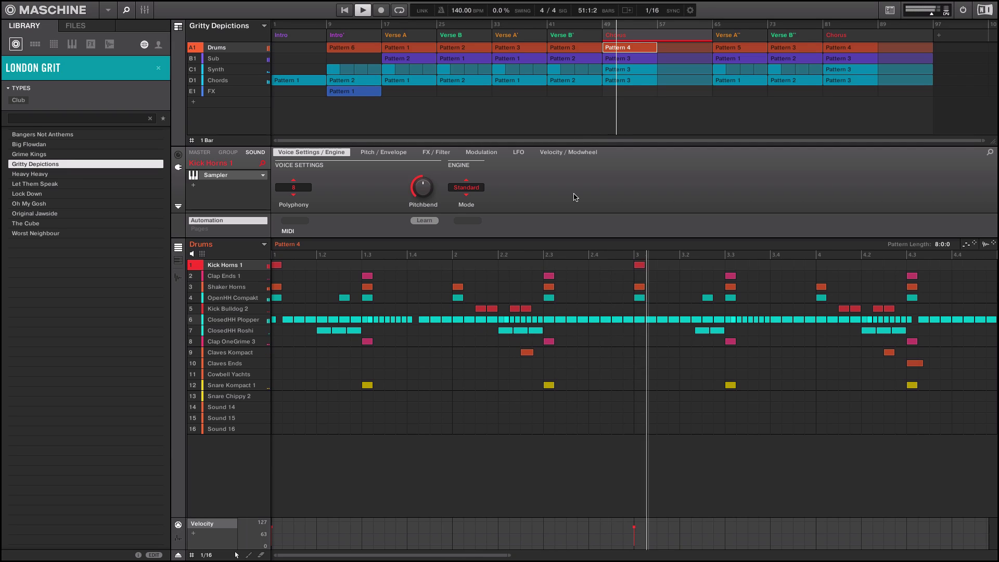
- Turn Retrigger off for scene changes and check the option's setting in Gritty Depictions
{"action": "left_click", "coordinate": [690, 10]}
{"action": "left_click", "coordinate": [712, 24]}
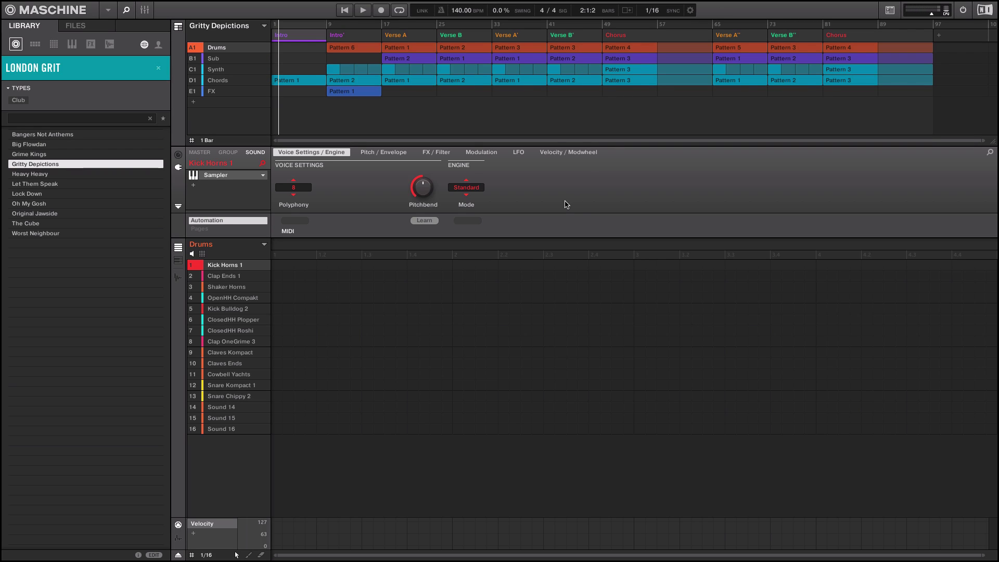
{"action": "left_click", "coordinate": [692, 14]}
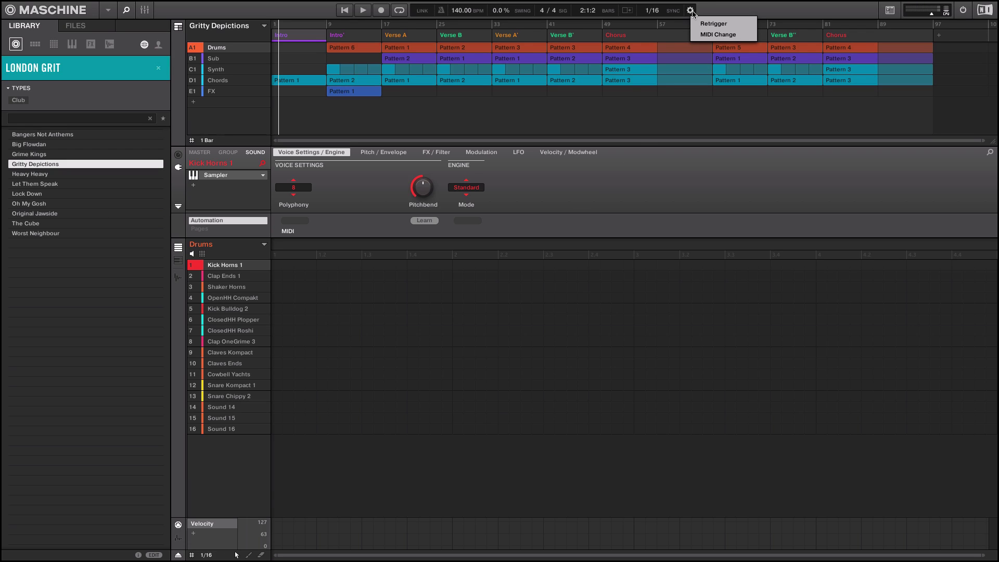
{"action": "left_click", "coordinate": [714, 13]}
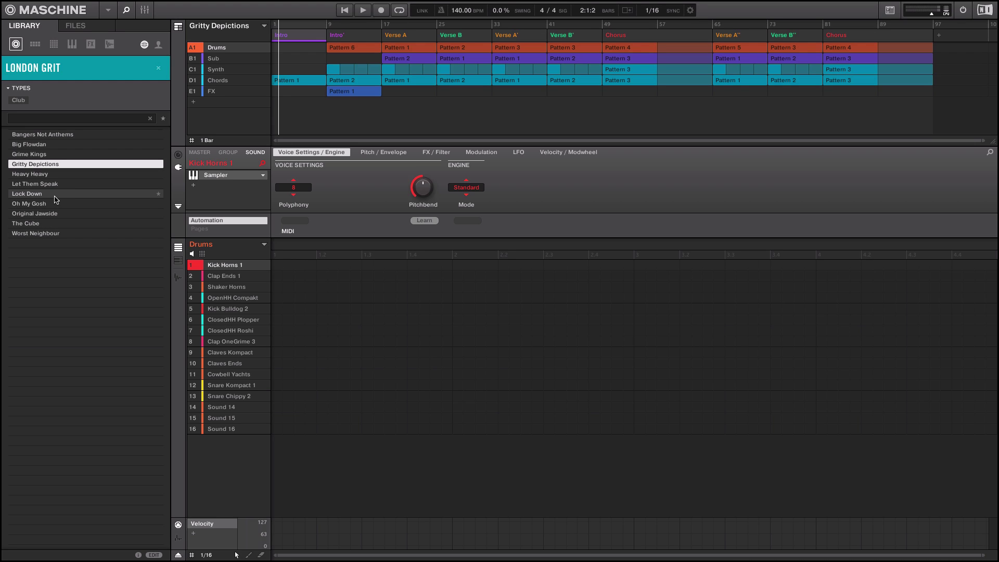
- Load the Heavy Heavy project without saving the current one, and play it with looping off and Retrigger on
{"action": "left_click", "coordinate": [47, 175]}
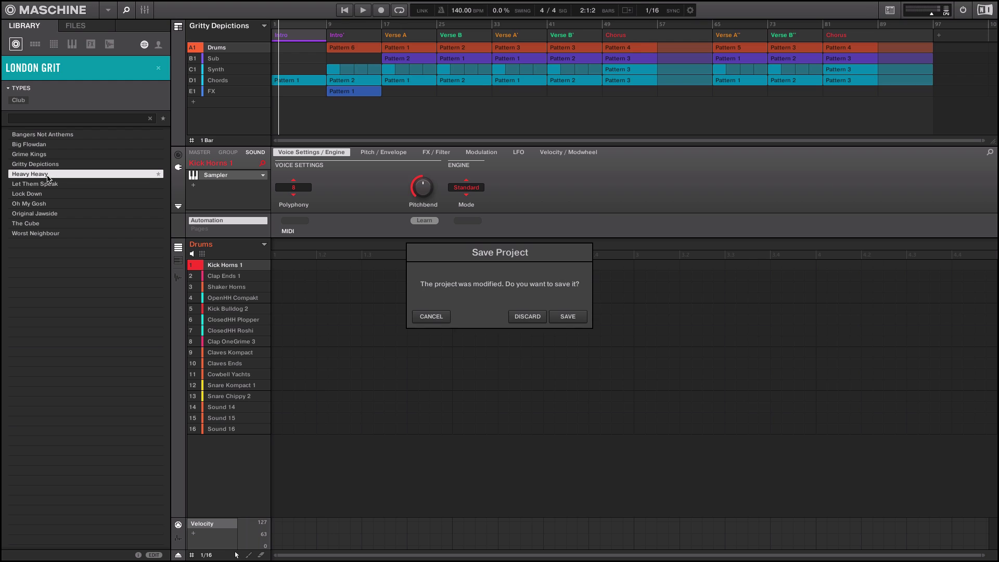
{"action": "left_click", "coordinate": [527, 317]}
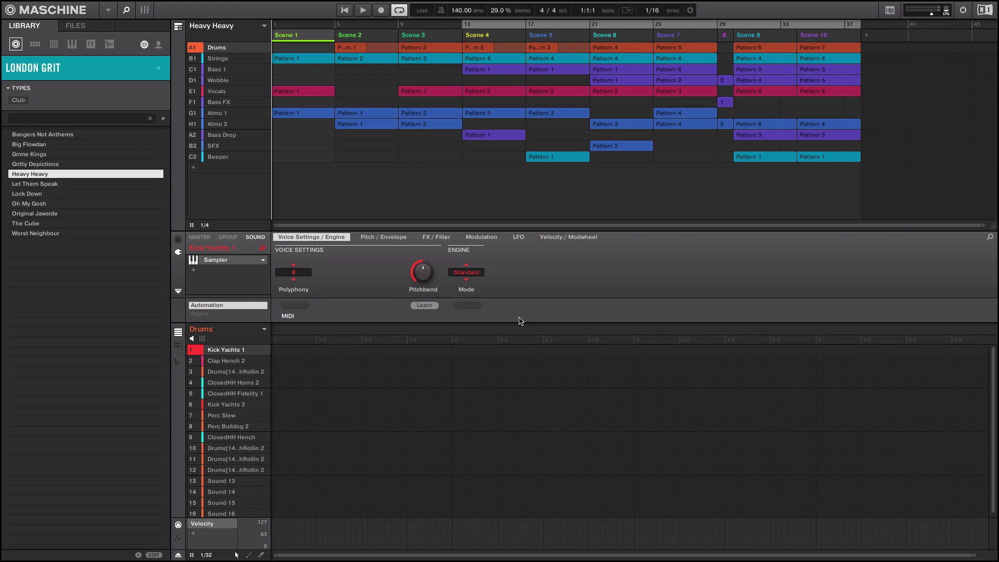
{"action": "left_click", "coordinate": [395, 6]}
{"action": "left_click", "coordinate": [690, 11]}
{"action": "left_click", "coordinate": [709, 23]}
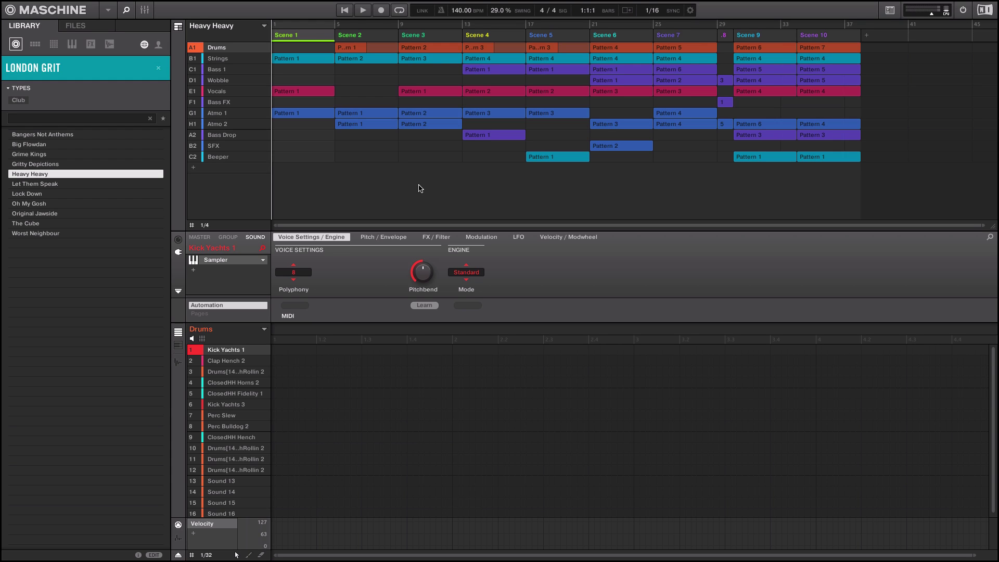
{"action": "key", "text": "space"}
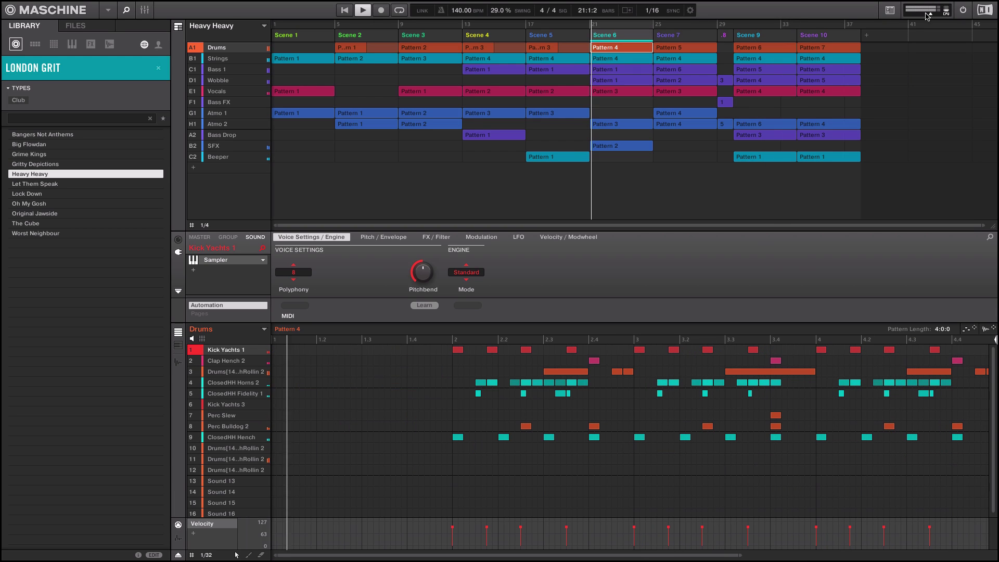
- Try to add Apple's AUPitch effect after the Limiter in the master channel's plug-in chain
{"action": "left_click", "coordinate": [200, 238]}
{"action": "left_click", "coordinate": [193, 279]}
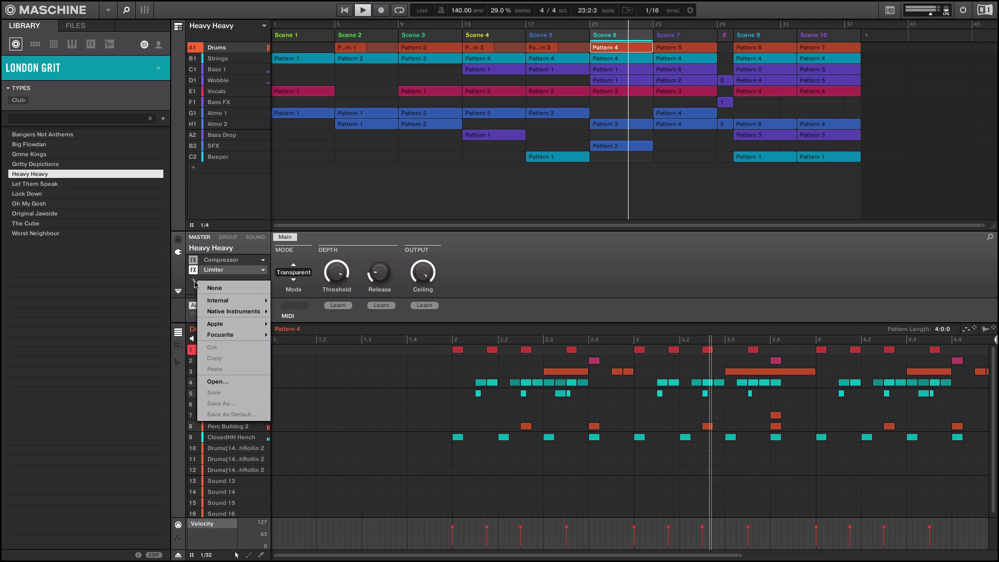
{"action": "mouse_move", "coordinate": [242, 311]}
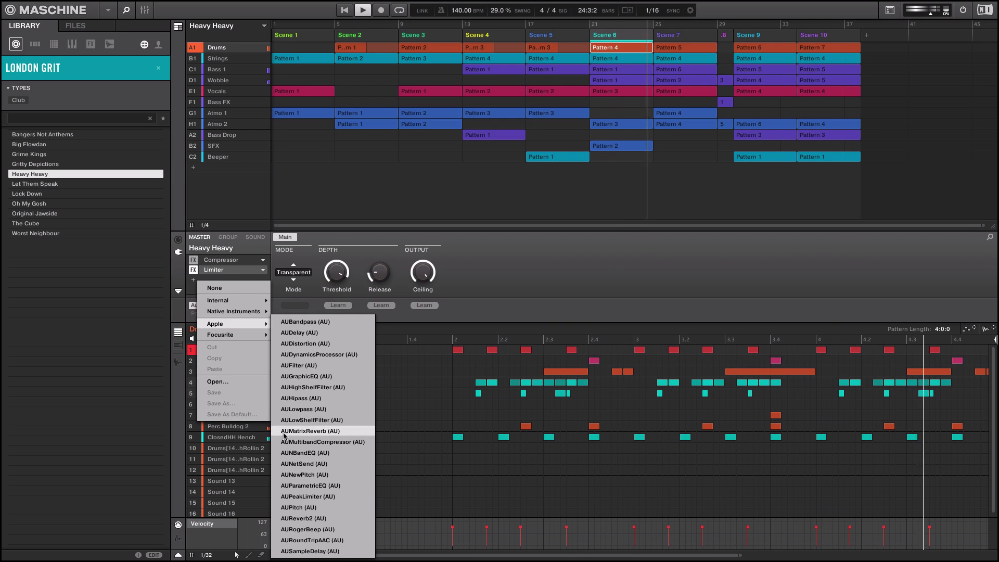
{"action": "left_click", "coordinate": [294, 507]}
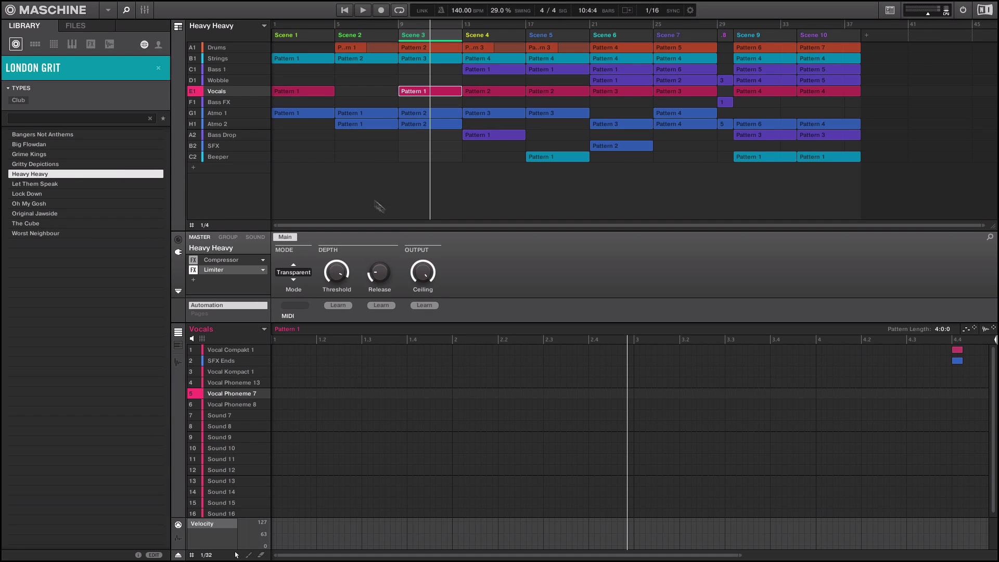
- Load the Big Flowdan project without saving the current one, and set looping off and Retrigger on
{"action": "double_click", "coordinate": [50, 146]}
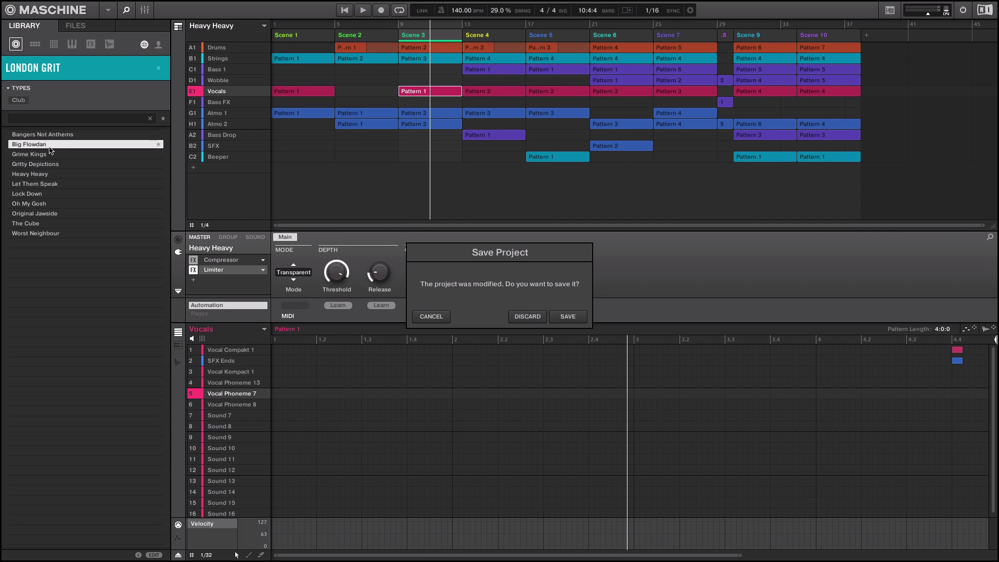
{"action": "left_click", "coordinate": [527, 317]}
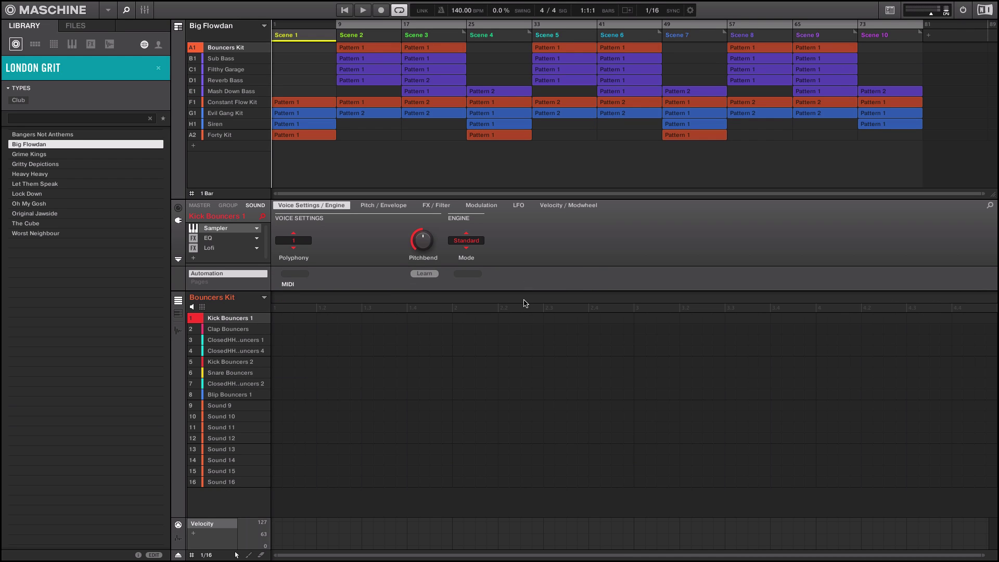
{"action": "left_click", "coordinate": [400, 11]}
{"action": "left_click", "coordinate": [690, 10]}
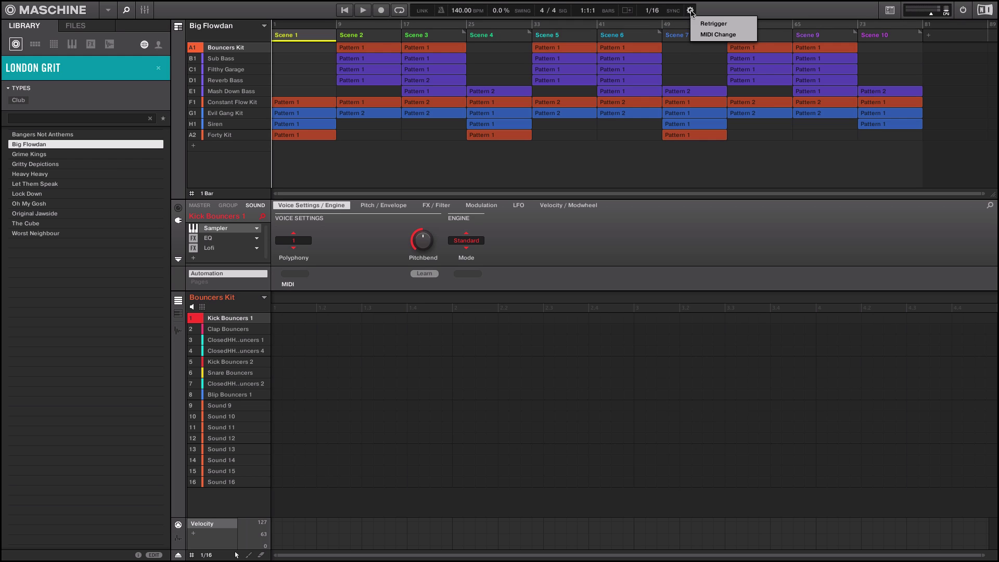
{"action": "left_click", "coordinate": [711, 26]}
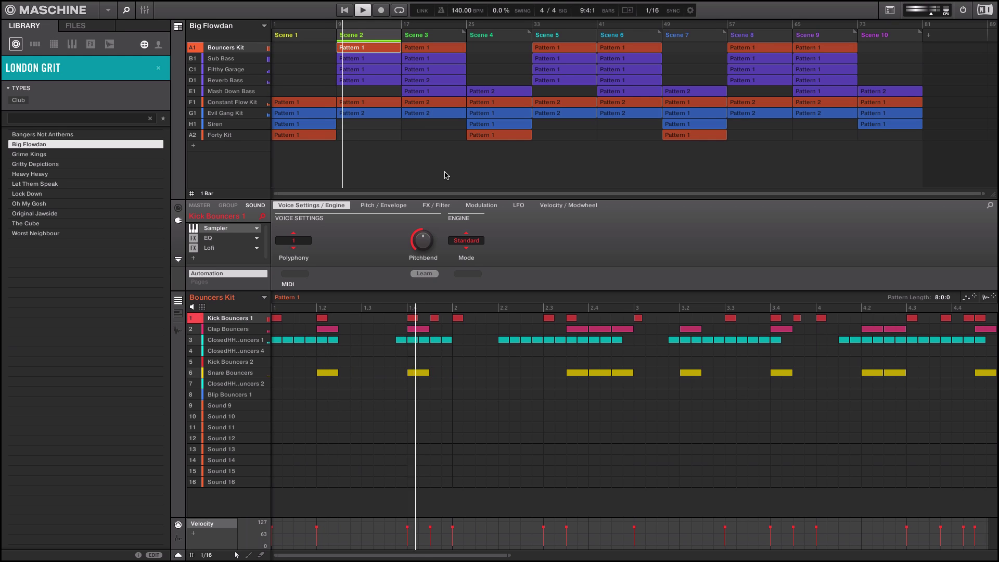
- Switch Retrigger off and back on while the Big Flowdan scenes are playing
{"action": "left_click", "coordinate": [690, 10]}
{"action": "left_click", "coordinate": [705, 24]}
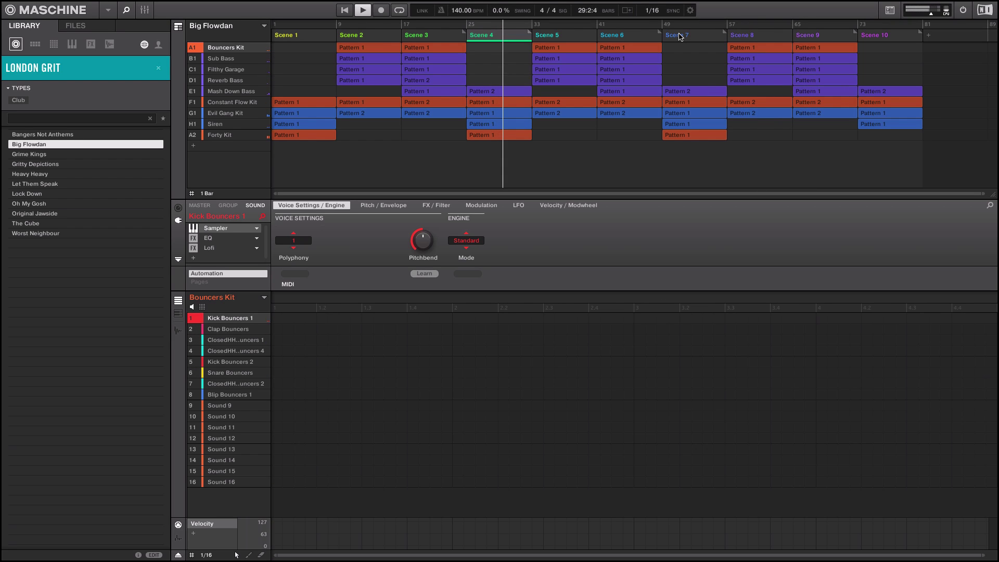
{"action": "left_click", "coordinate": [690, 13]}
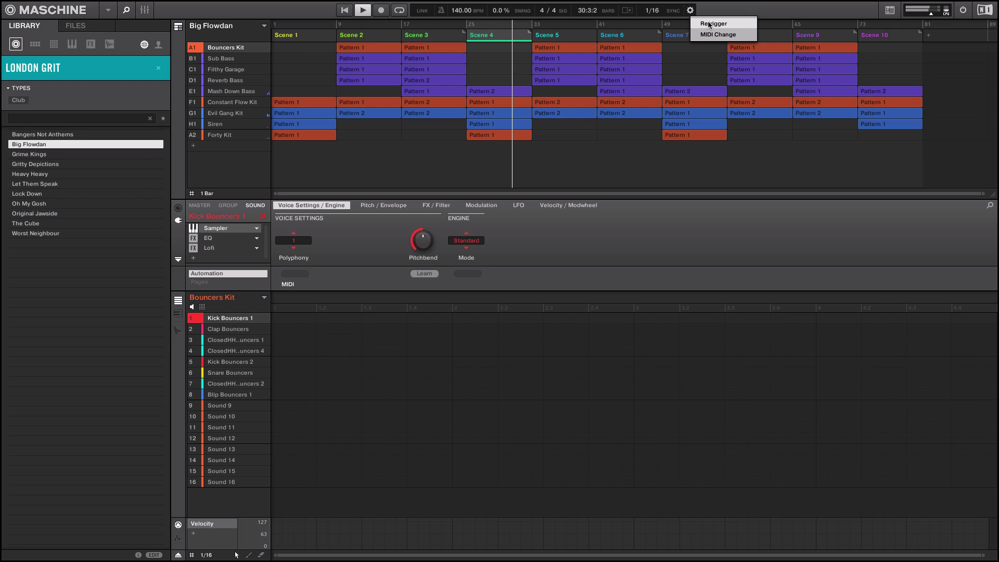
{"action": "left_click", "coordinate": [710, 23]}
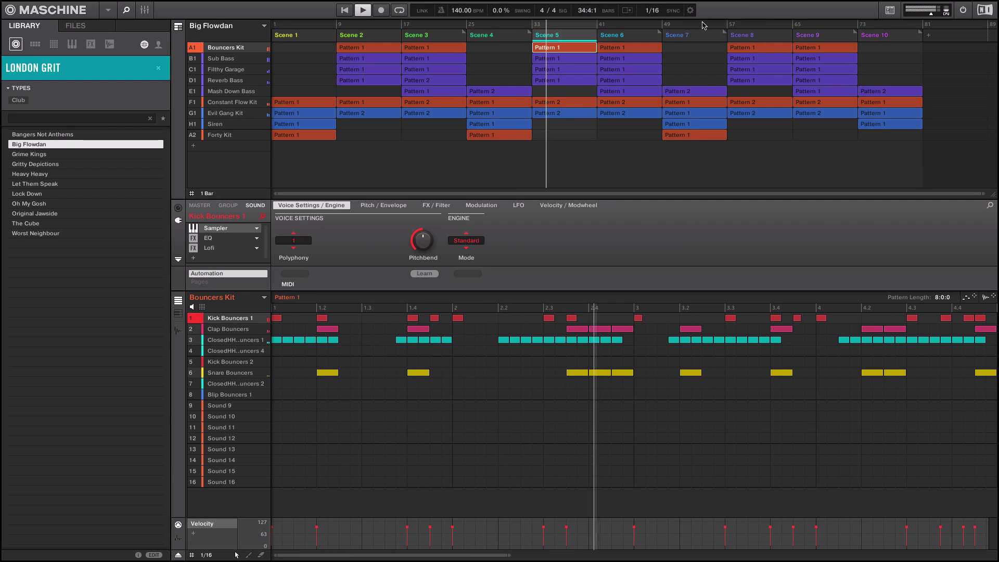
{"action": "left_click", "coordinate": [702, 25]}
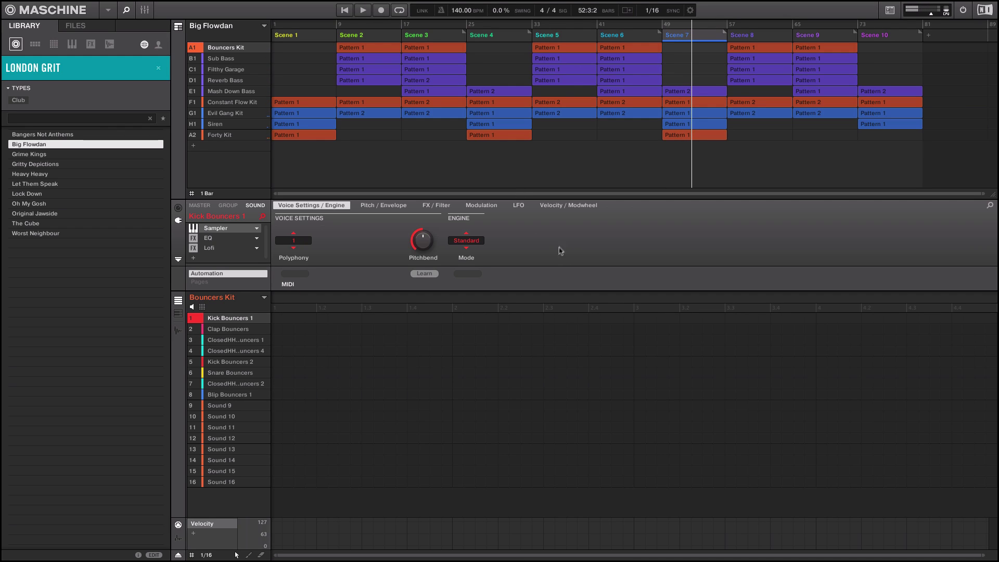
- Load the Original Jawside project, discarding the changes to Big Flowdan, and turn Retrigger on
{"action": "double_click", "coordinate": [44, 215]}
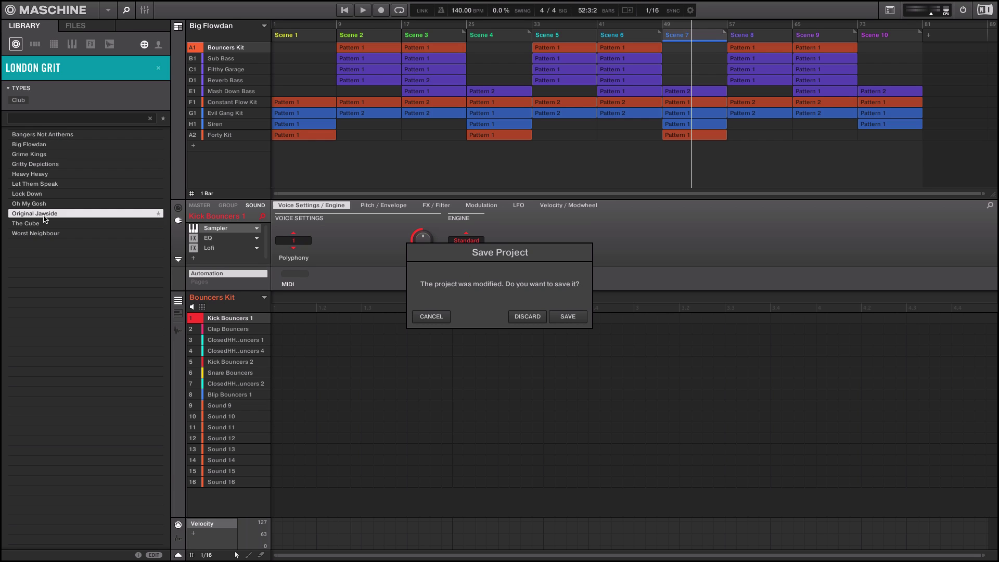
{"action": "left_click", "coordinate": [527, 317]}
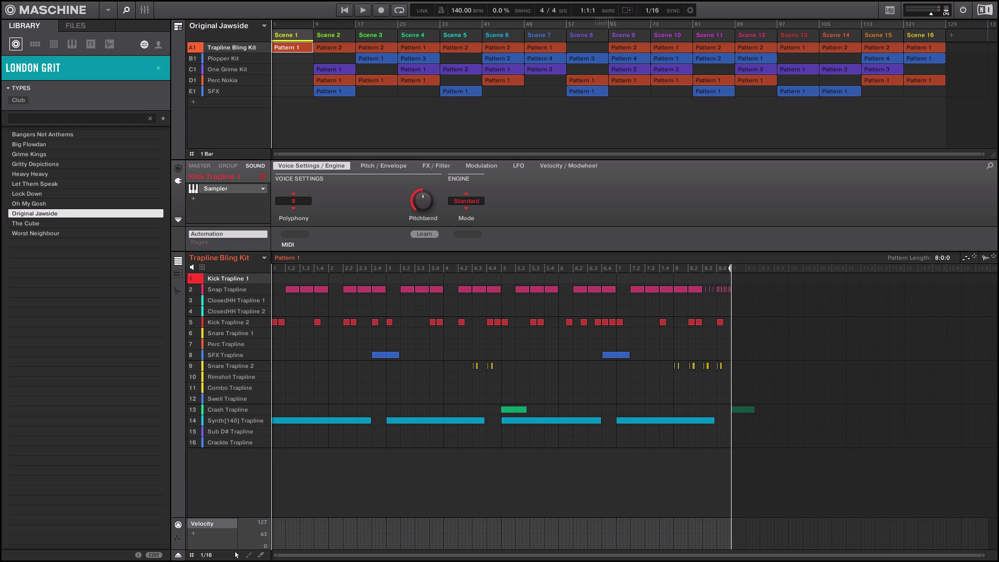
{"action": "left_click", "coordinate": [689, 11]}
{"action": "left_click", "coordinate": [704, 29]}
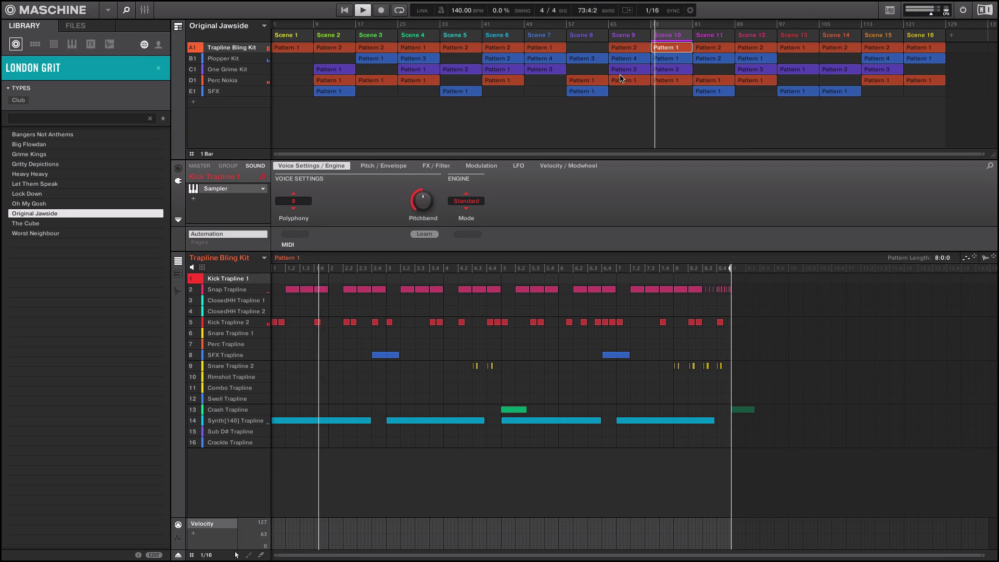
- Check the Retrigger setting during playback of Original Jawside and stop the project
{"action": "left_click", "coordinate": [690, 10]}
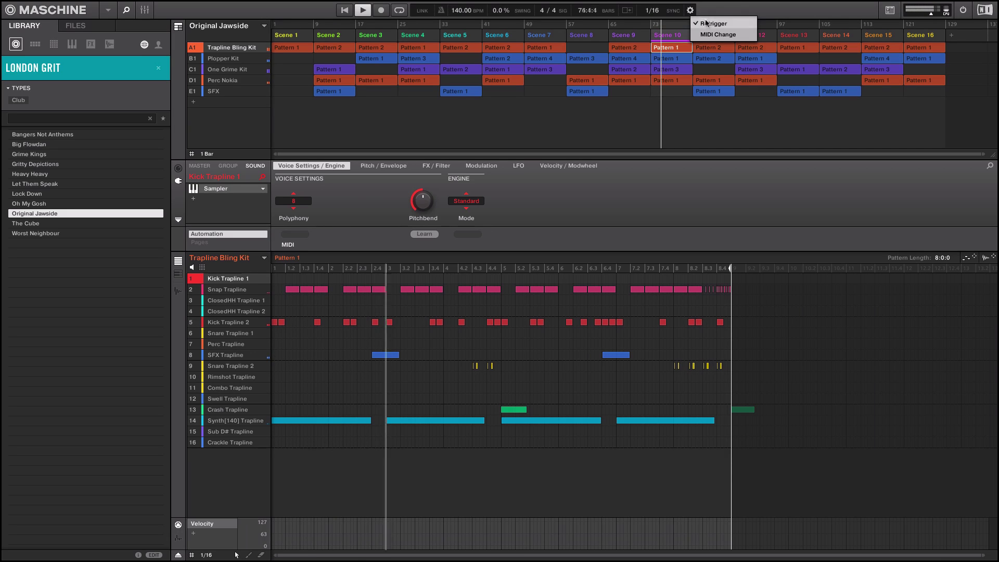
{"action": "left_click", "coordinate": [722, 11]}
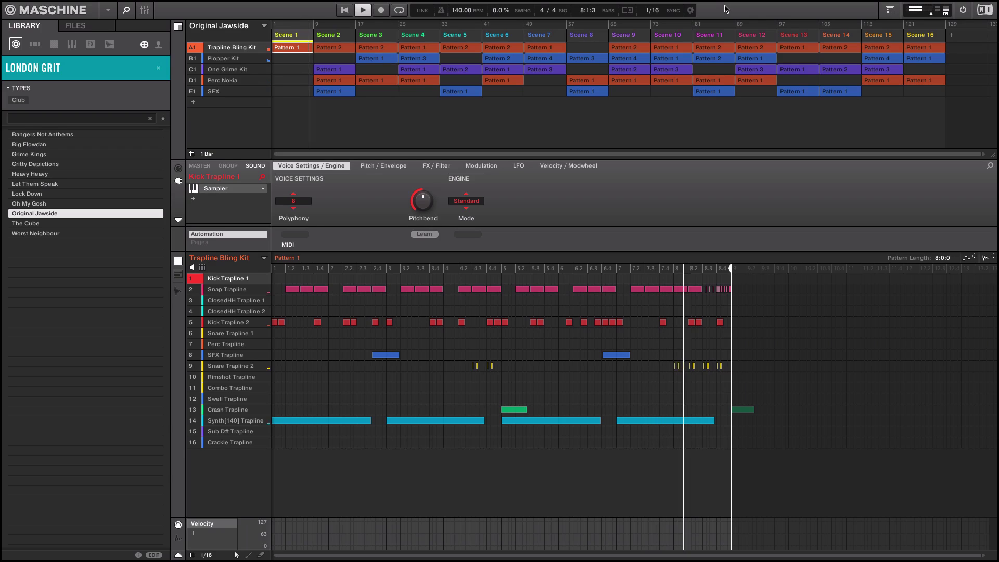
{"action": "key", "text": "space"}
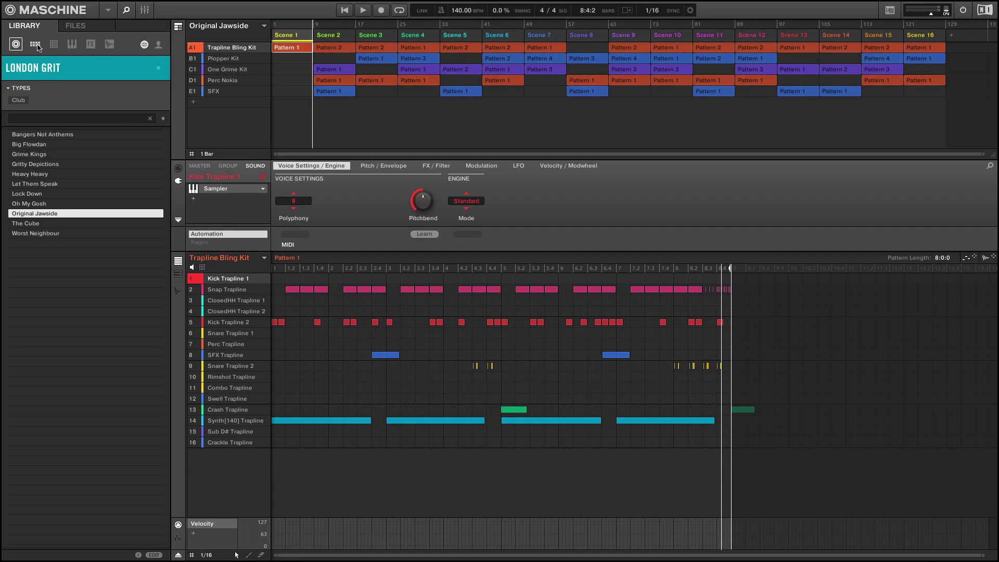
- Show the London Grit samples in the library and filter them by the Loops type
{"action": "left_click", "coordinate": [109, 44]}
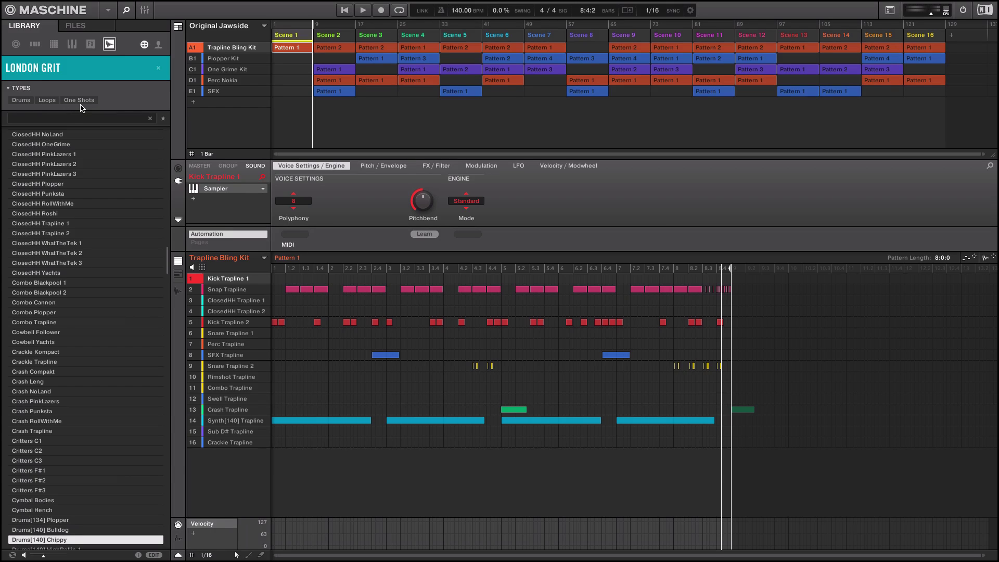
{"action": "left_click", "coordinate": [55, 103]}
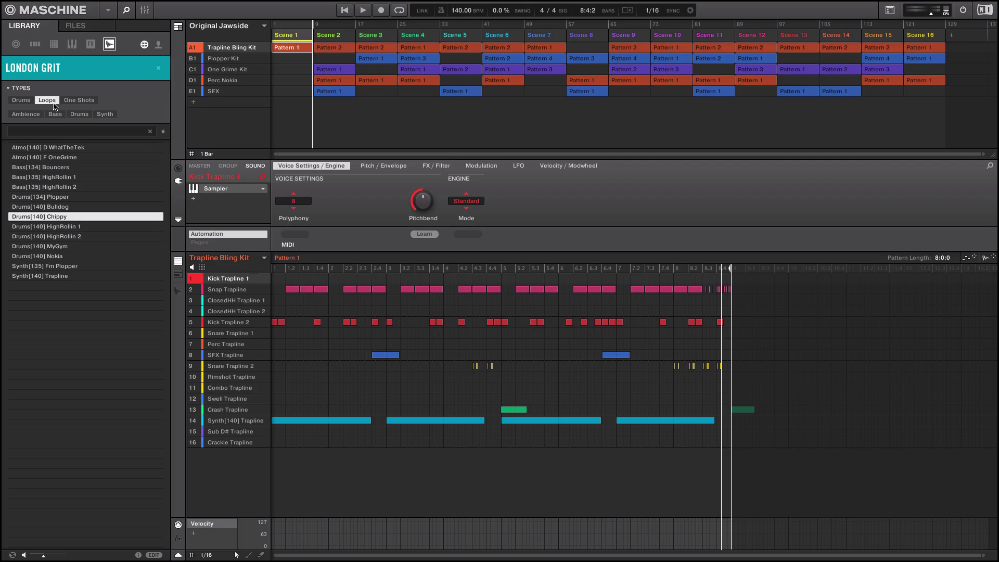
- Load the Bass[134] Bouncers loop onto sound 1 of the Trapline Bling Kit and set its polyphony to 1
{"action": "left_click", "coordinate": [58, 168]}
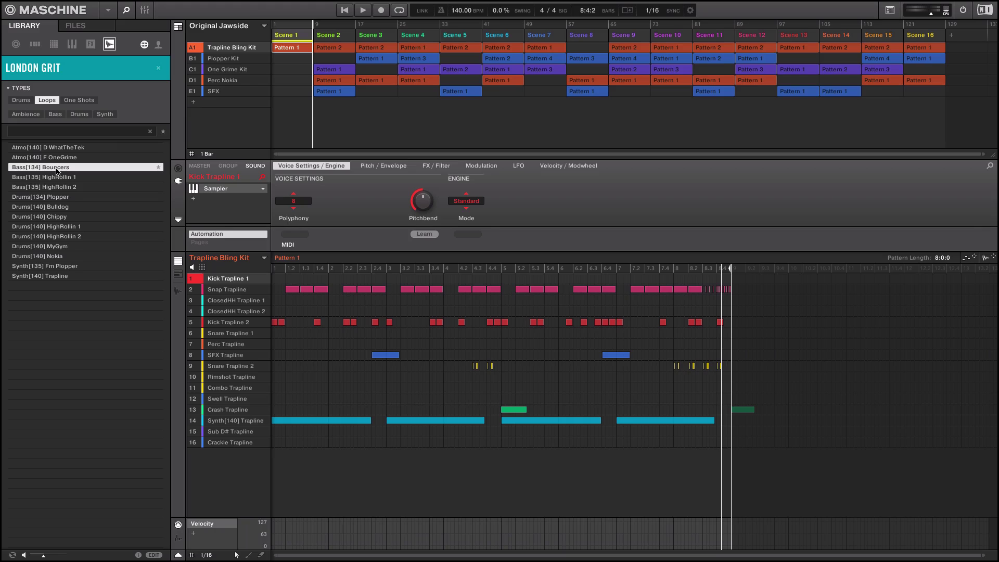
{"action": "left_click_drag", "start_coordinate": [56, 171], "coordinate": [230, 281]}
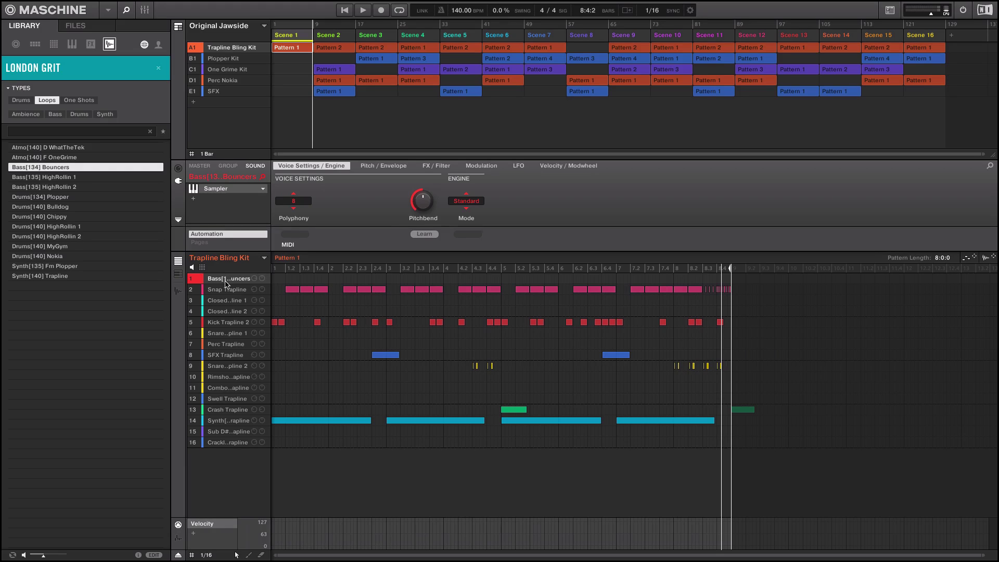
{"action": "left_click", "coordinate": [294, 201]}
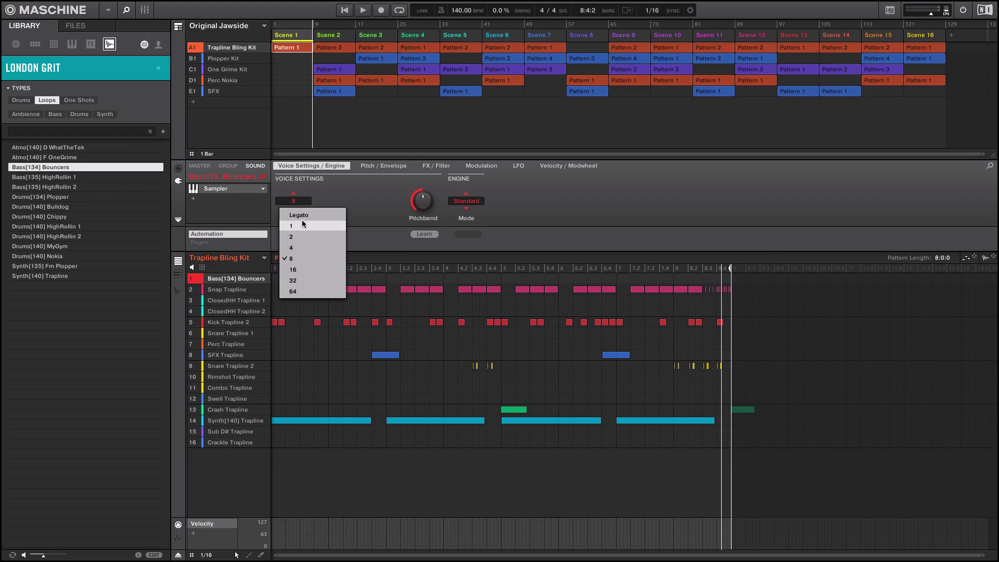
{"action": "left_click", "coordinate": [298, 225]}
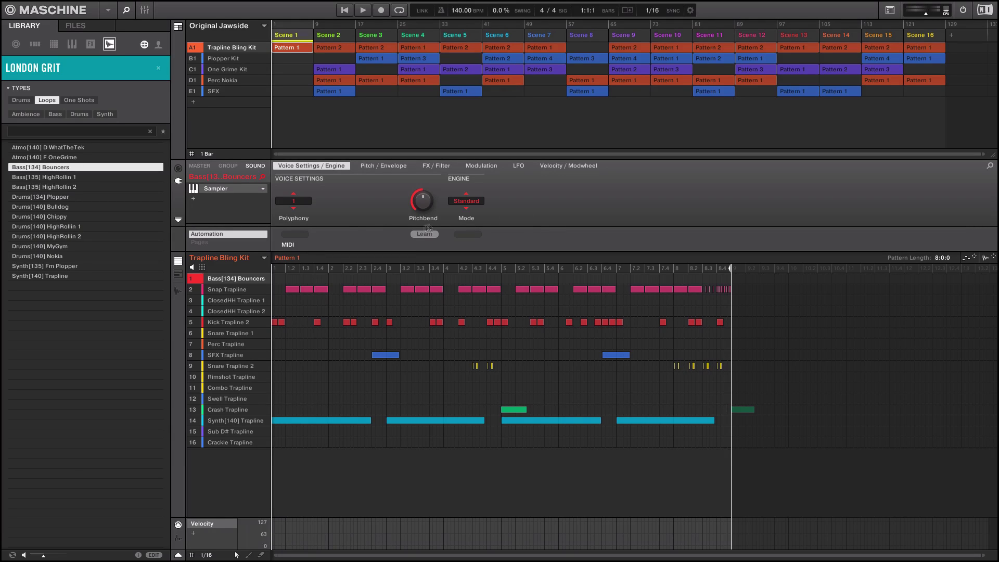
- Audition the Chippy and HighRollin drum loops and load Drums[140] HighRollin 1 onto sound 1
{"action": "left_click", "coordinate": [59, 217]}
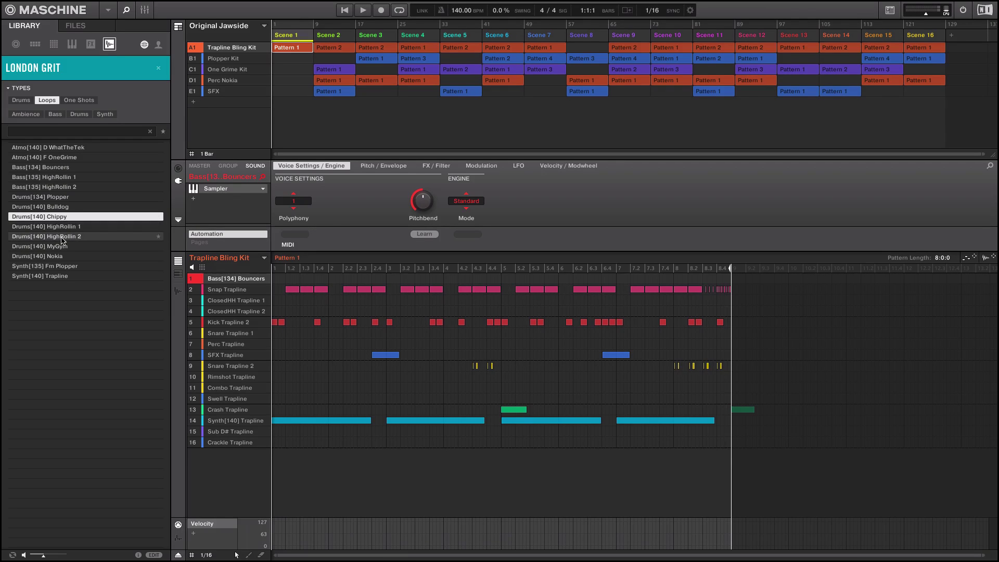
{"action": "left_click", "coordinate": [61, 237]}
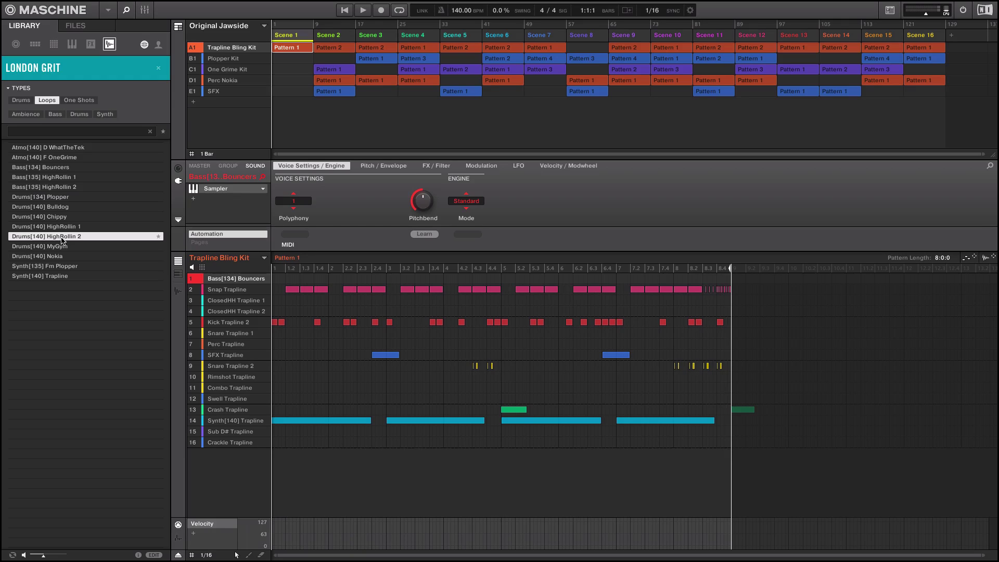
{"action": "left_click", "coordinate": [64, 227]}
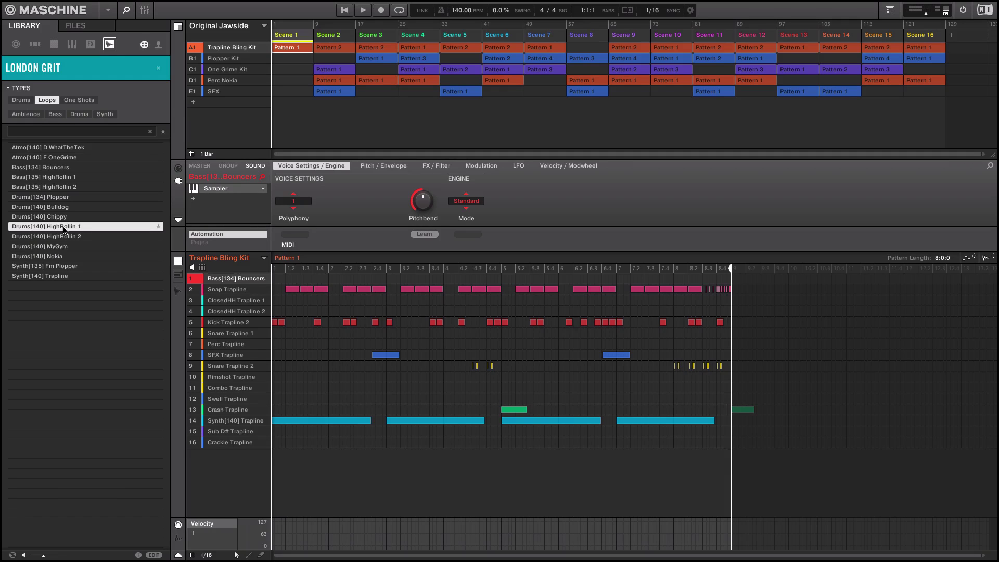
{"action": "left_click_drag", "start_coordinate": [65, 229], "coordinate": [222, 283]}
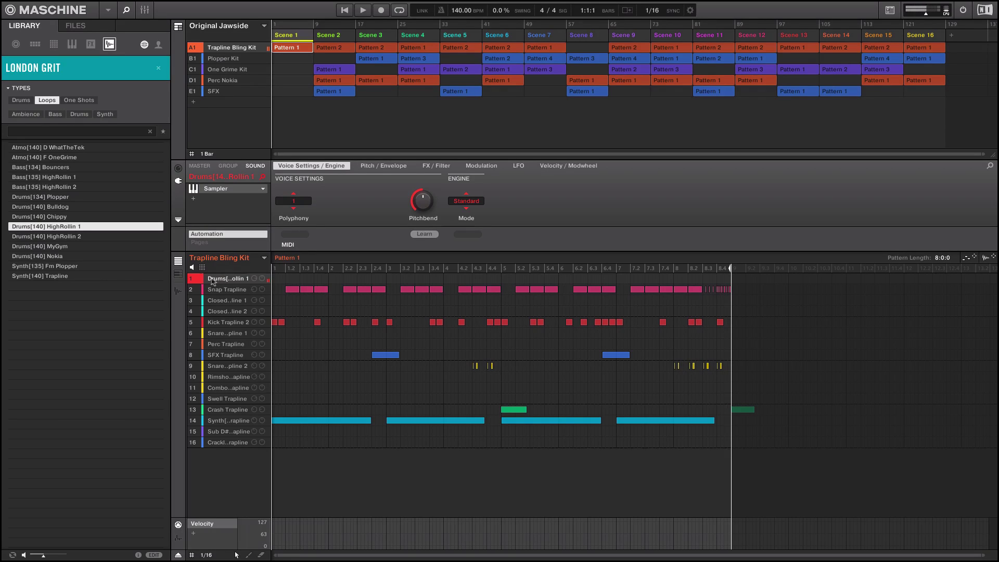
- Audition the remaining loops: Drums MyGym and Nokia, Synth Fm Plopper and Trapline, and Atmo F OneGrime
{"action": "left_click", "coordinate": [76, 249]}
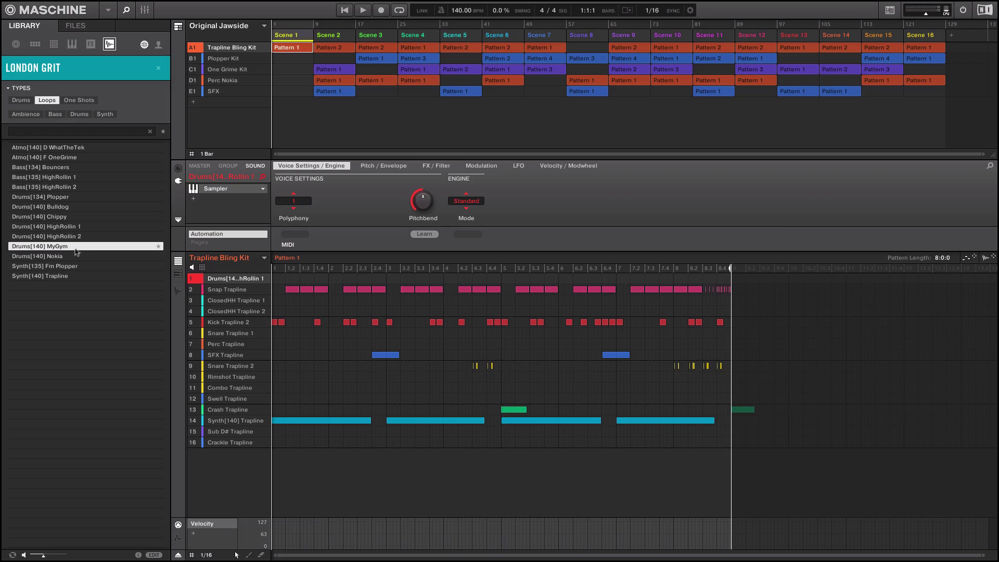
{"action": "left_click", "coordinate": [66, 258]}
{"action": "left_click", "coordinate": [68, 266]}
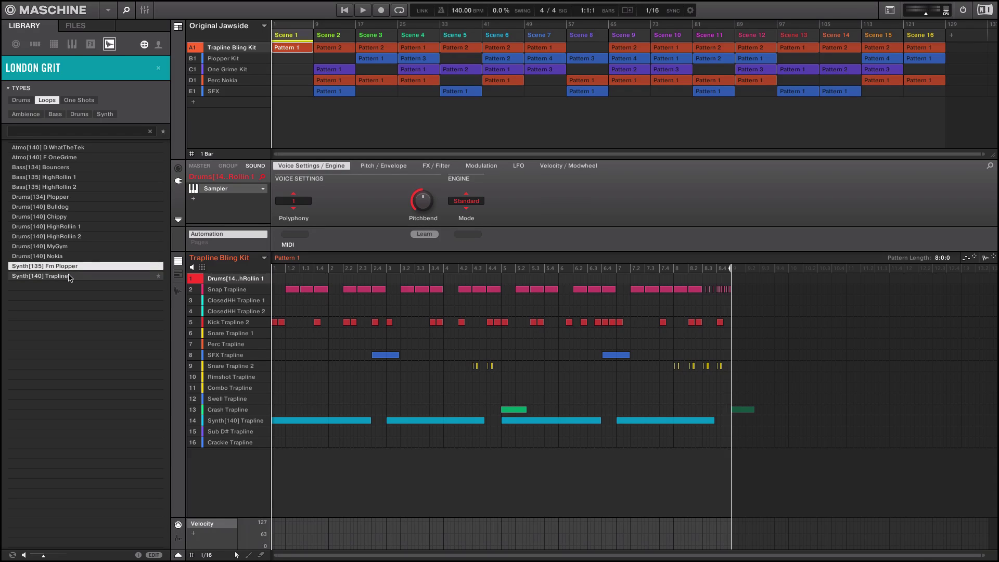
{"action": "left_click", "coordinate": [70, 277]}
{"action": "left_click", "coordinate": [70, 159]}
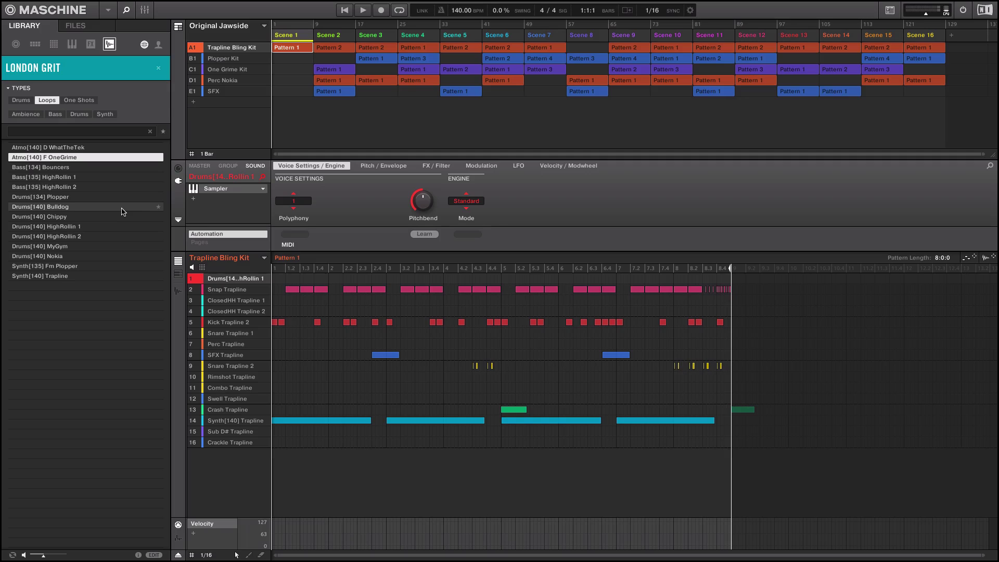
- Filter the samples by One Shots and audition Stab Alonso under Hit & Stab and Sweep Kompact under Sweep & Swell
{"action": "left_click", "coordinate": [76, 101]}
{"action": "left_click", "coordinate": [55, 123]}
{"action": "left_click", "coordinate": [46, 177]}
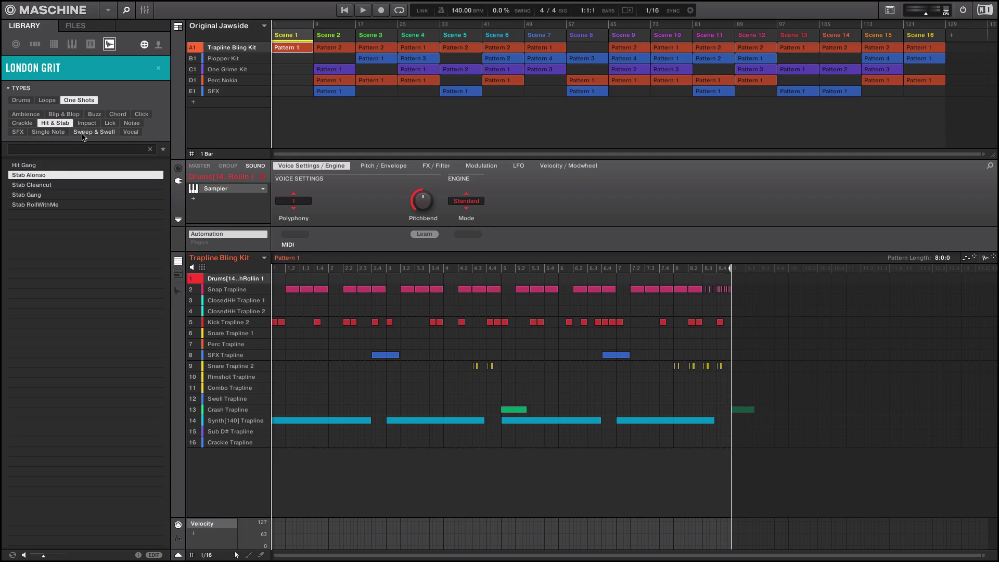
{"action": "left_click", "coordinate": [83, 132]}
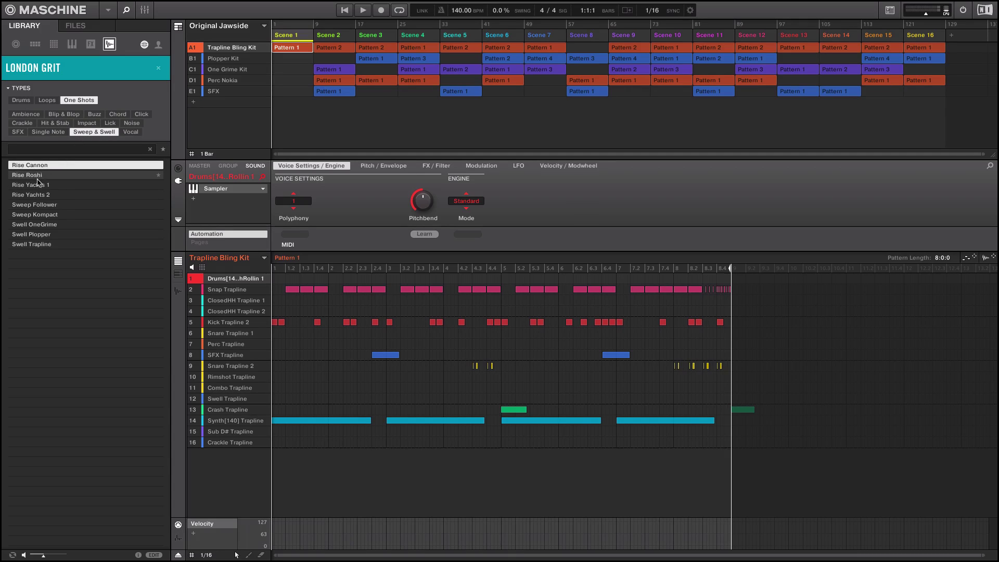
{"action": "left_click", "coordinate": [46, 216]}
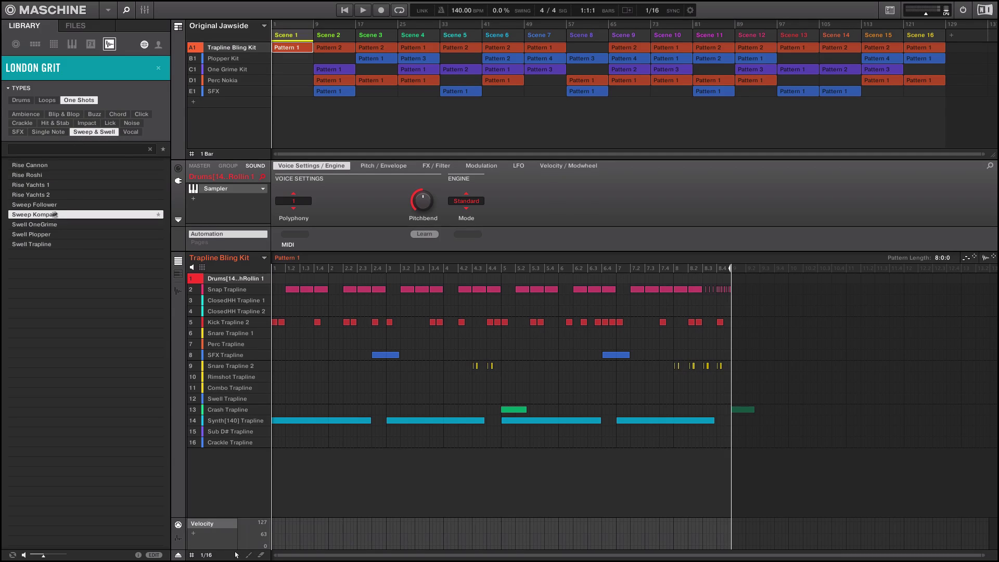
- Filter the one shots by Vocal and audition several samples, from Vocal Compakt 2 to Vocal Phoneme 7
{"action": "left_click", "coordinate": [131, 133]}
{"action": "left_click", "coordinate": [46, 207]}
{"action": "left_click", "coordinate": [46, 227]}
{"action": "left_click", "coordinate": [46, 257]}
{"action": "left_click", "coordinate": [47, 287]}
{"action": "left_click", "coordinate": [48, 317]}
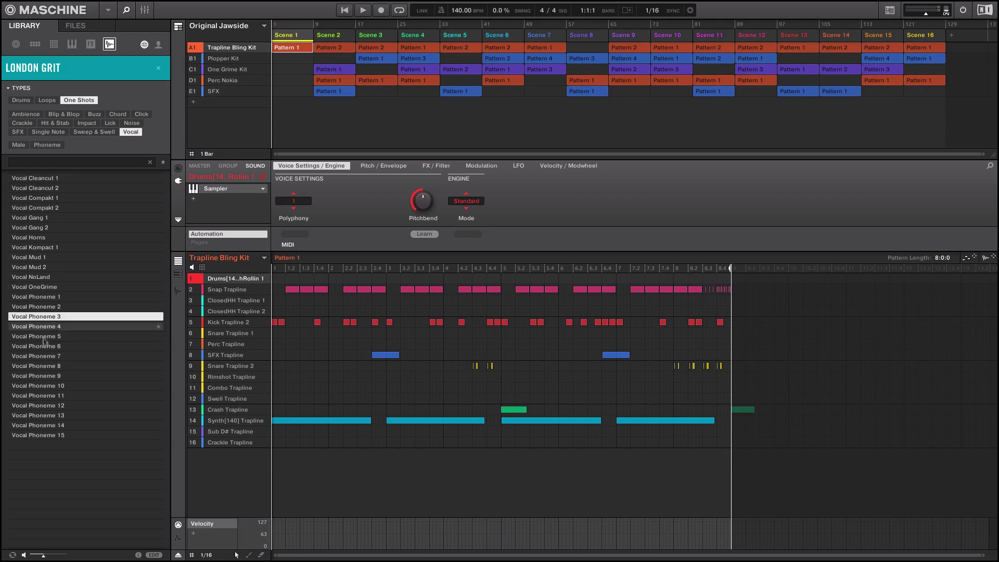
{"action": "left_click", "coordinate": [51, 357]}
- Audition Noise Bleeper among the Noise one shots and Sweep Follower among the Sweep & Swell samples
{"action": "left_click", "coordinate": [131, 123]}
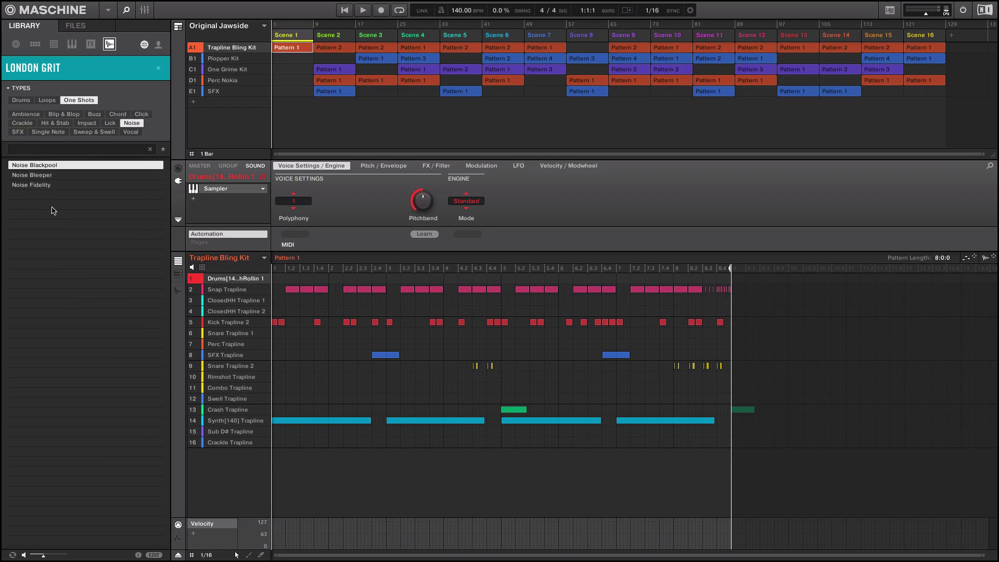
{"action": "left_click", "coordinate": [47, 185]}
{"action": "left_click", "coordinate": [52, 132]}
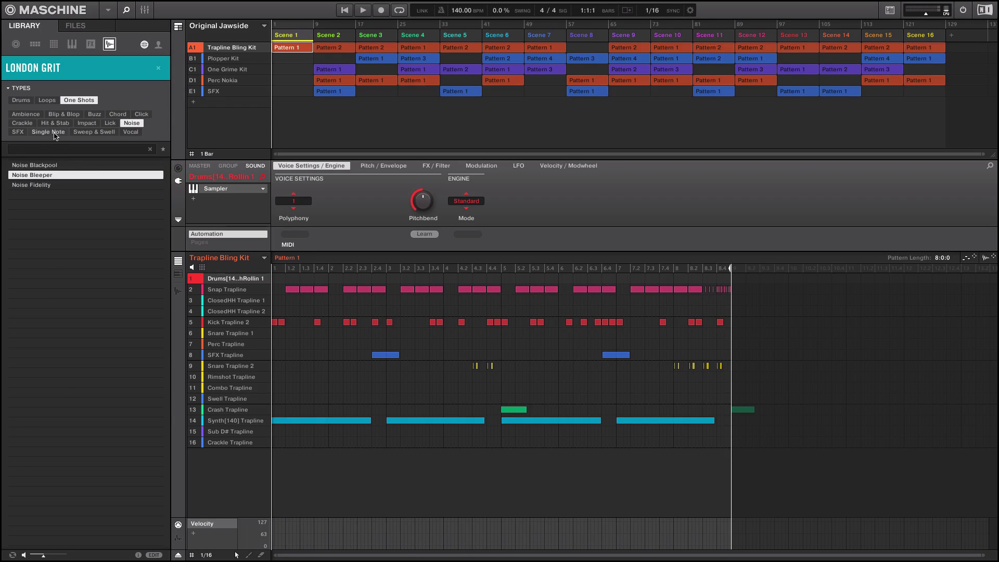
{"action": "left_click", "coordinate": [91, 132]}
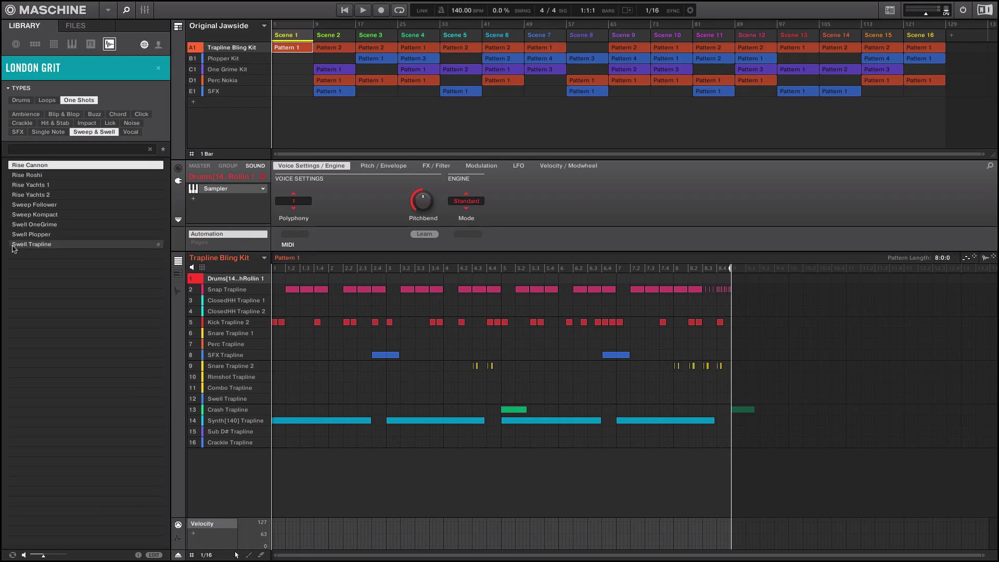
{"action": "left_click", "coordinate": [37, 204]}
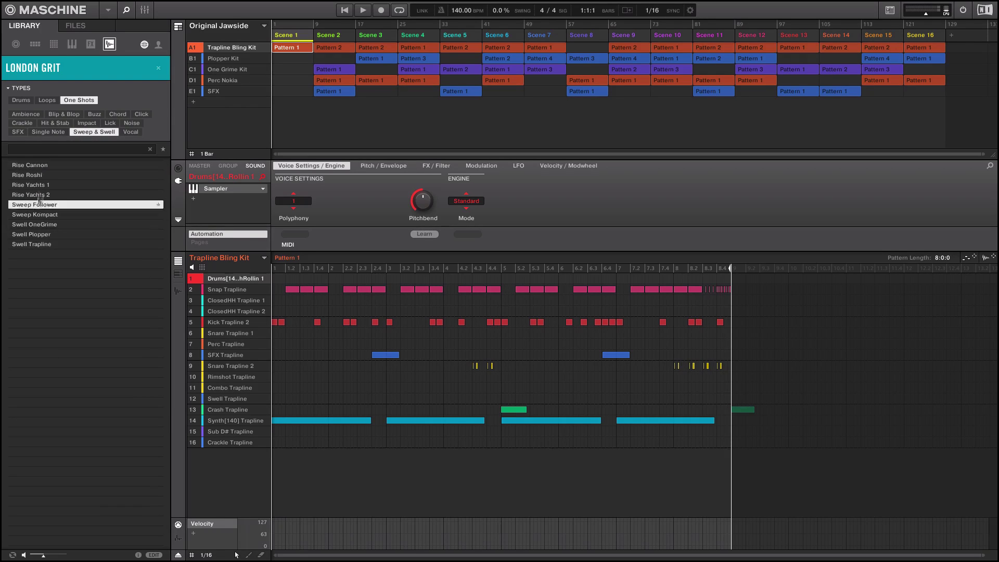
- Filter the one shots by Single Note and audition bass samples, including Bass G Horns 2 and Bass G# Bleeper
{"action": "left_click", "coordinate": [48, 132]}
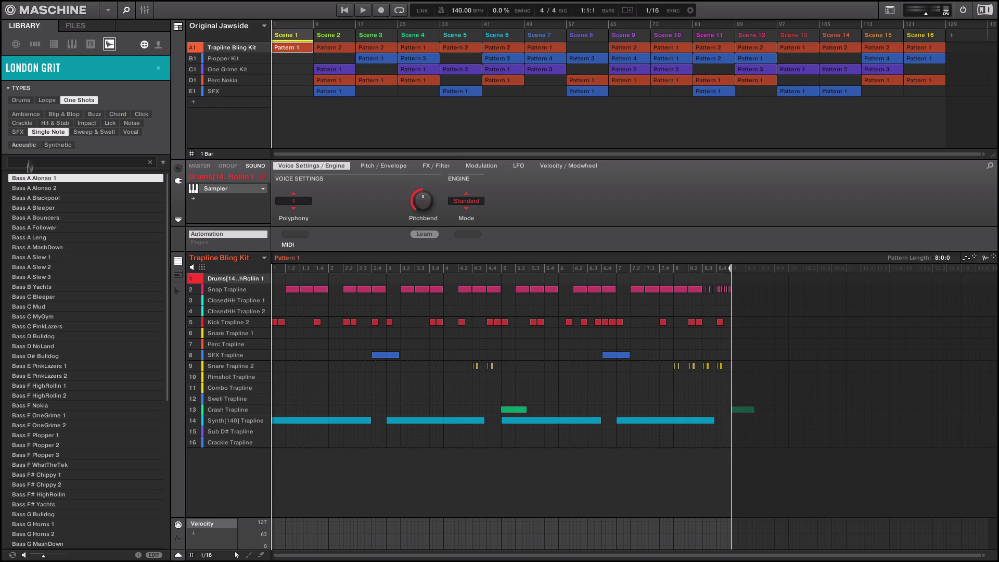
{"action": "left_click", "coordinate": [29, 198]}
{"action": "left_click", "coordinate": [33, 228]}
{"action": "scroll", "coordinate": [34, 234], "scroll_direction": "down", "scroll_amount": 8}
{"action": "left_click", "coordinate": [38, 238]}
{"action": "left_click", "coordinate": [36, 297]}
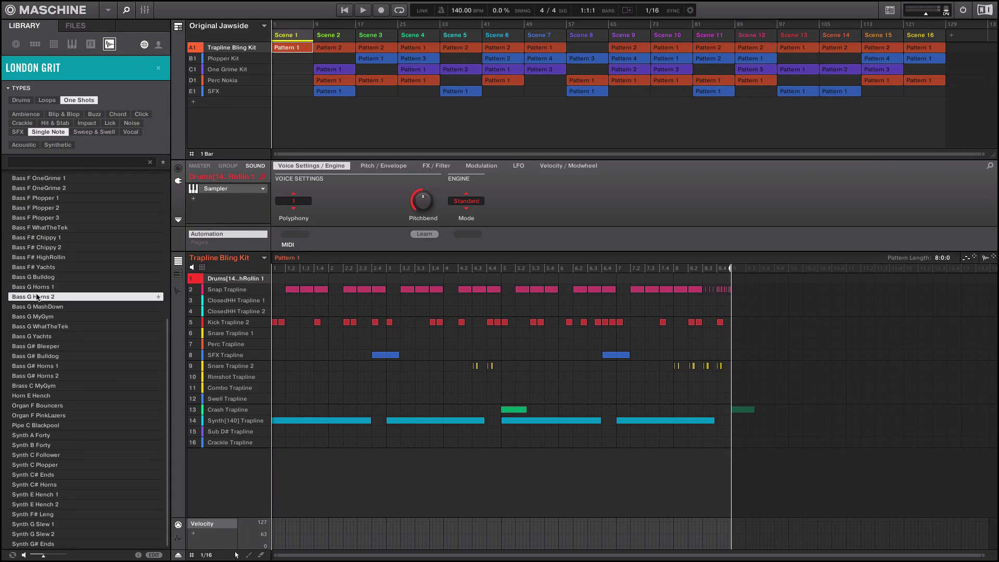
{"action": "left_click", "coordinate": [40, 346]}
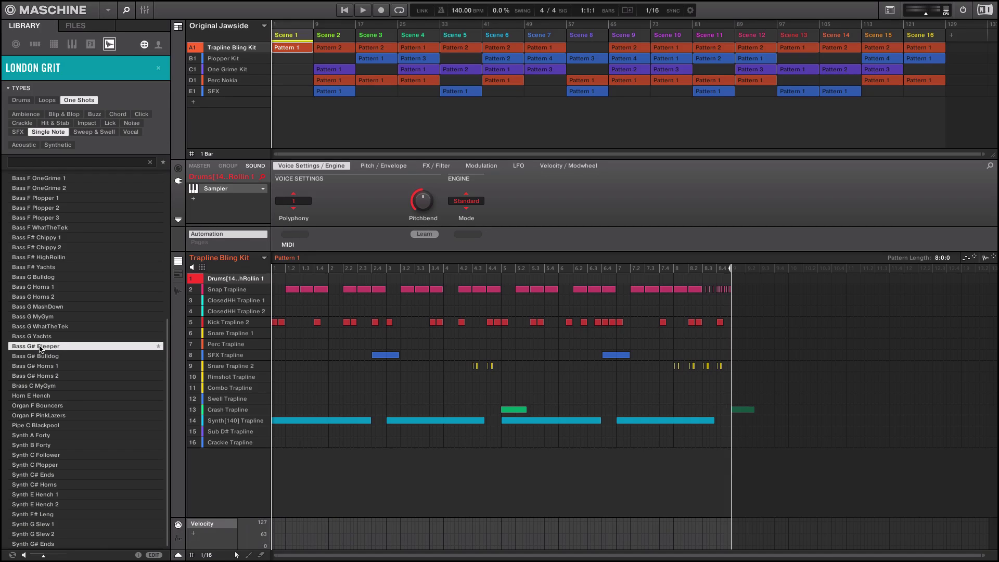
- Audition the single notes Horn E Hench, Pipe C Blackpool, Synth C Follower and Synth E Hench 1
{"action": "left_click", "coordinate": [54, 397]}
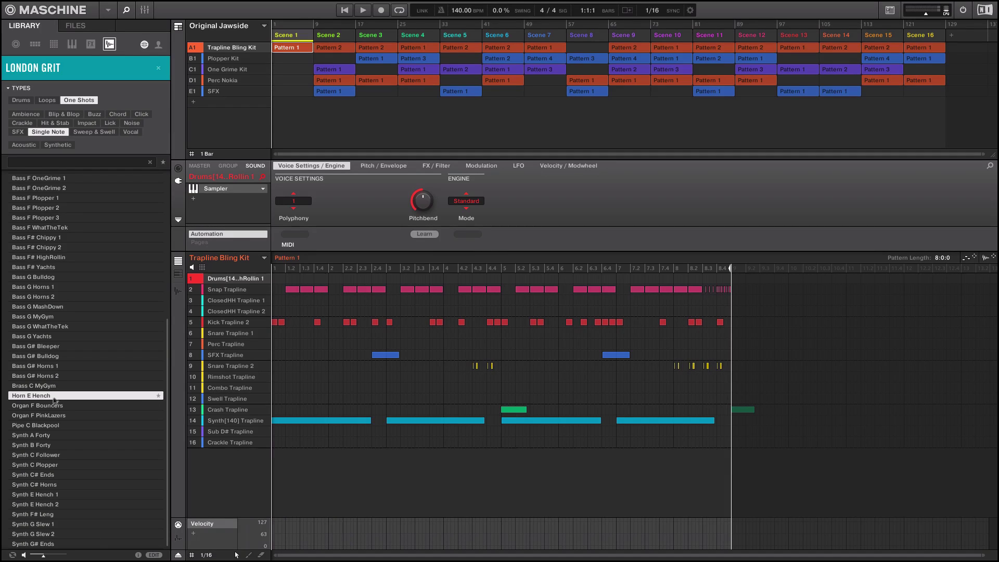
{"action": "left_click", "coordinate": [46, 426]}
{"action": "left_click", "coordinate": [40, 454]}
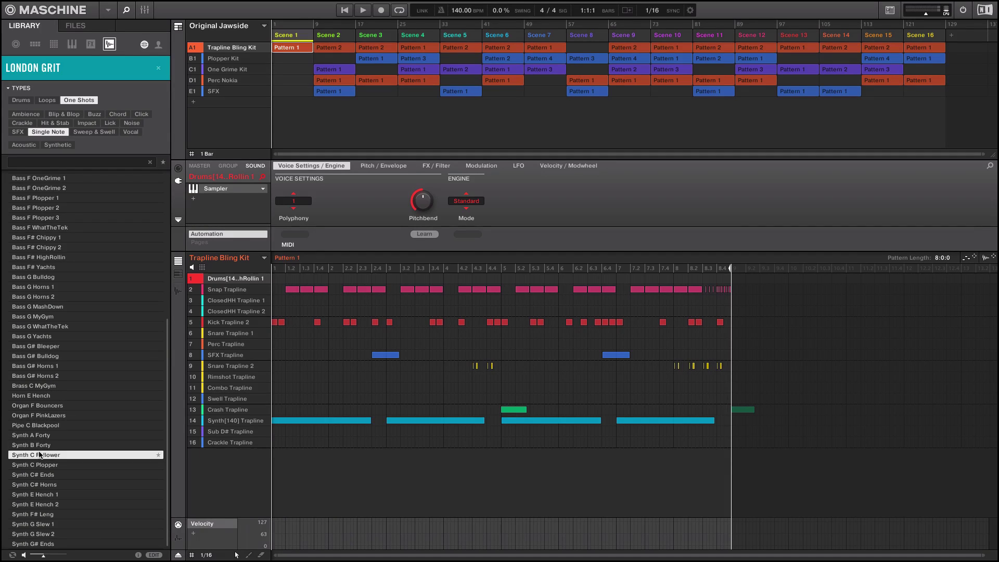
{"action": "left_click", "coordinate": [46, 494]}
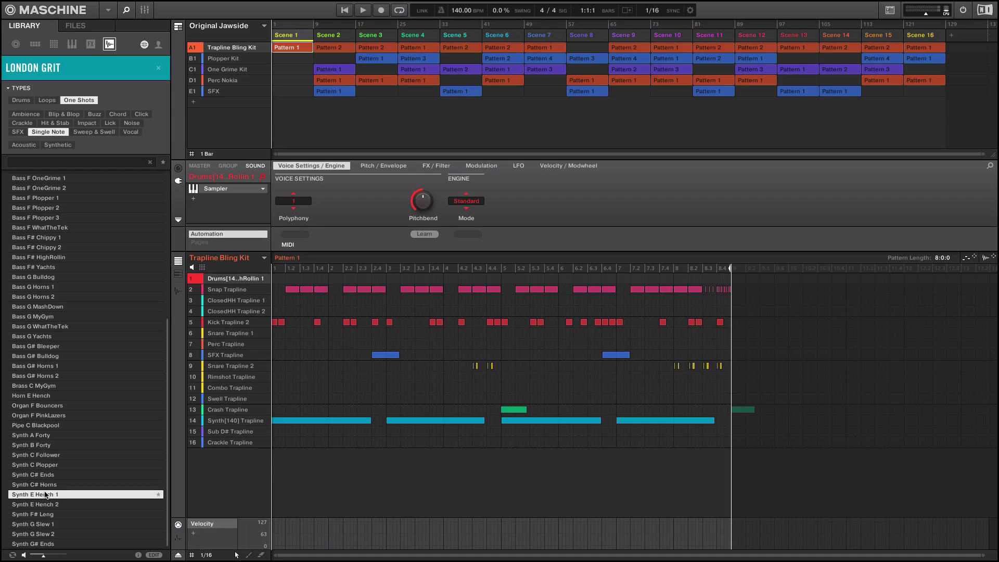
- Audition more single bass notes: Bass G MyGym, Bass F# Chippy 2, Bass F Plopper 3 and Bass A Leng
{"action": "left_click", "coordinate": [34, 316]}
{"action": "left_click", "coordinate": [43, 247]}
{"action": "left_click", "coordinate": [50, 218]}
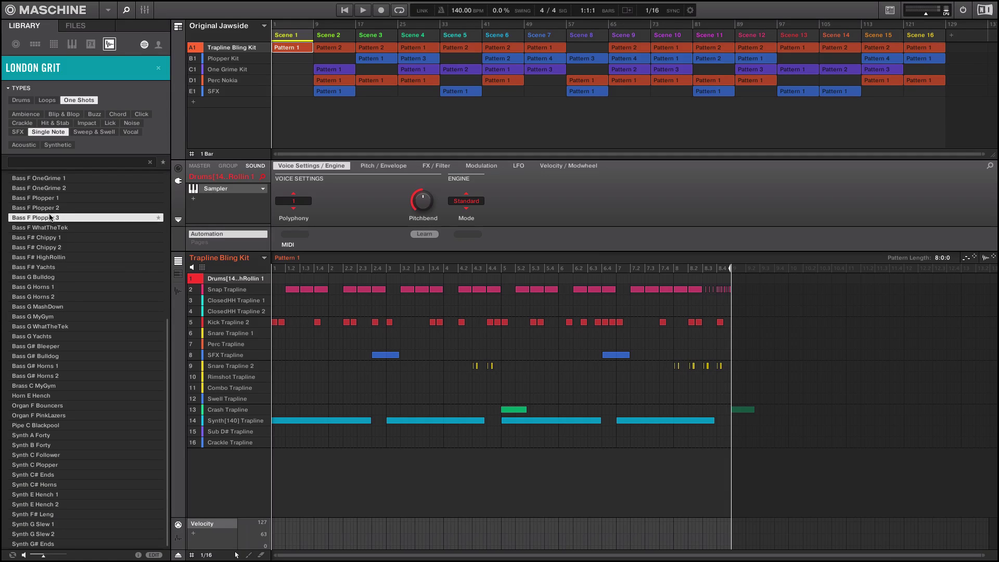
{"action": "scroll", "coordinate": [39, 244], "scroll_direction": "up", "scroll_amount": 8}
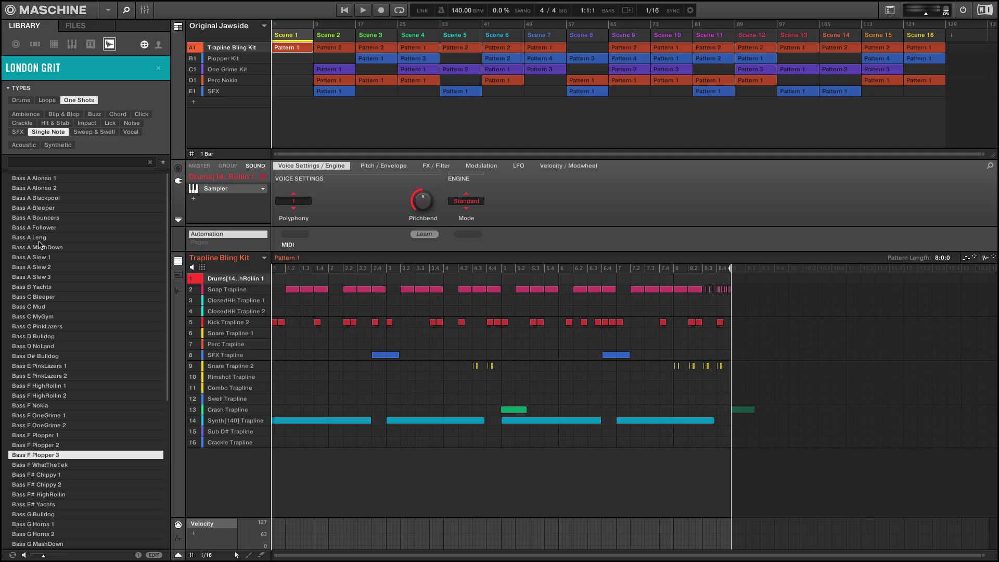
{"action": "left_click", "coordinate": [39, 238]}
- Filter the one shots by SFX and audition SFX Blackpool and SFX Follower
{"action": "left_click", "coordinate": [18, 132]}
{"action": "left_click", "coordinate": [23, 208]}
{"action": "left_click", "coordinate": [34, 277]}
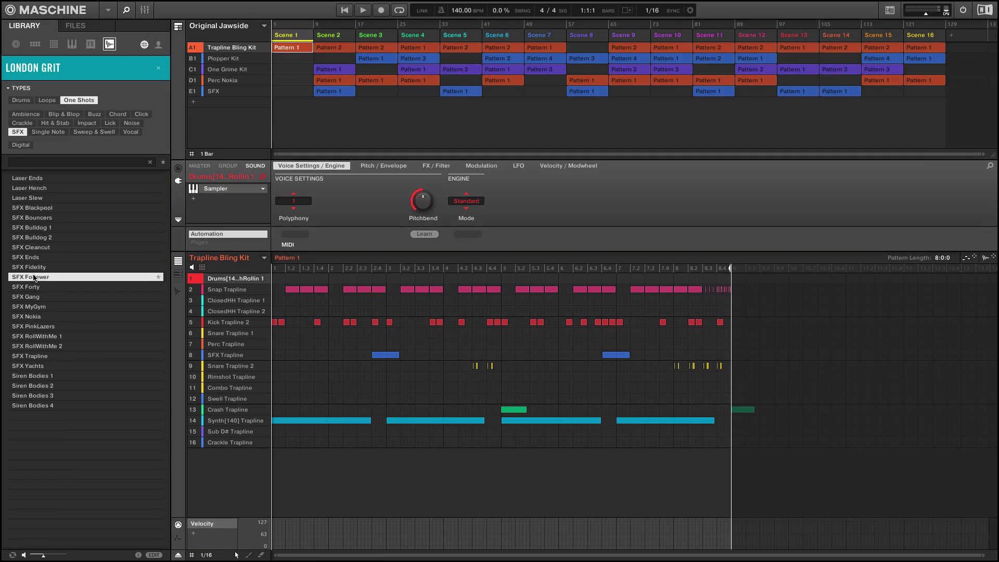
- Browse the Crackle one shots and audition Stab Cleancut in the Hit & Stab category
{"action": "left_click", "coordinate": [22, 123]}
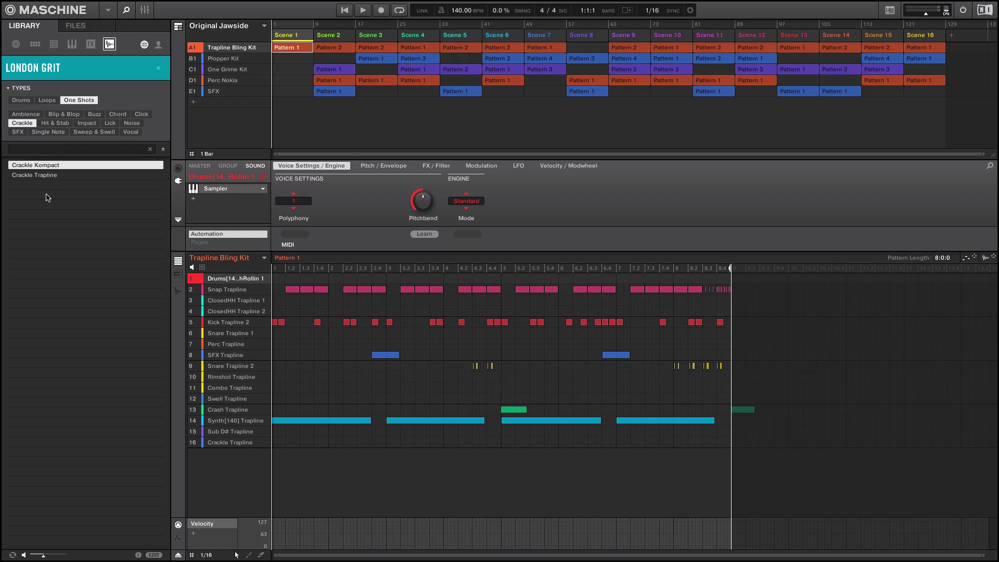
{"action": "left_click", "coordinate": [61, 125]}
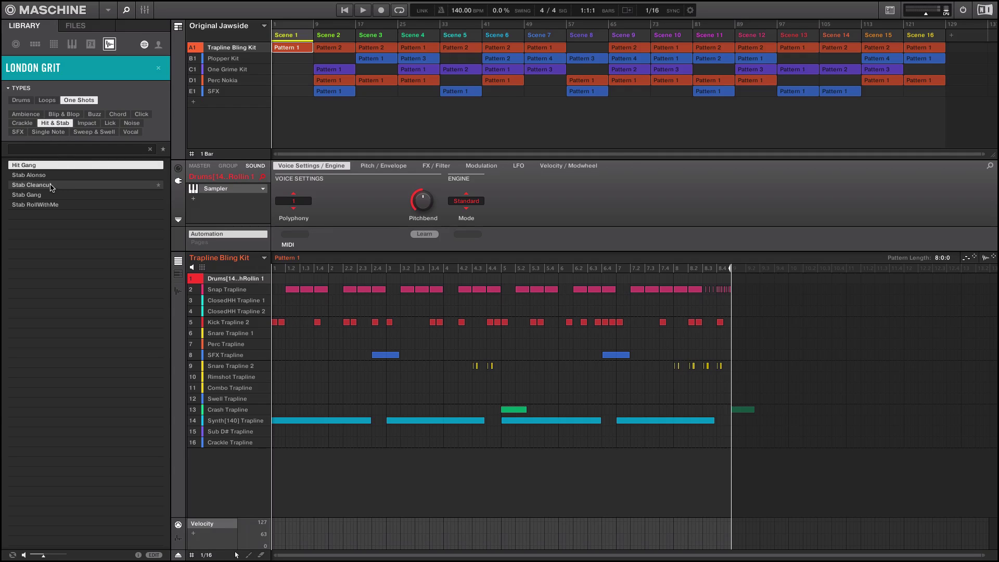
{"action": "left_click", "coordinate": [52, 186]}
- Filter the one shots by Blip & Blop and audition Blip Bleeper 3 and Blip Kompact
{"action": "left_click", "coordinate": [63, 114]}
{"action": "left_click", "coordinate": [52, 195]}
{"action": "left_click", "coordinate": [41, 244]}
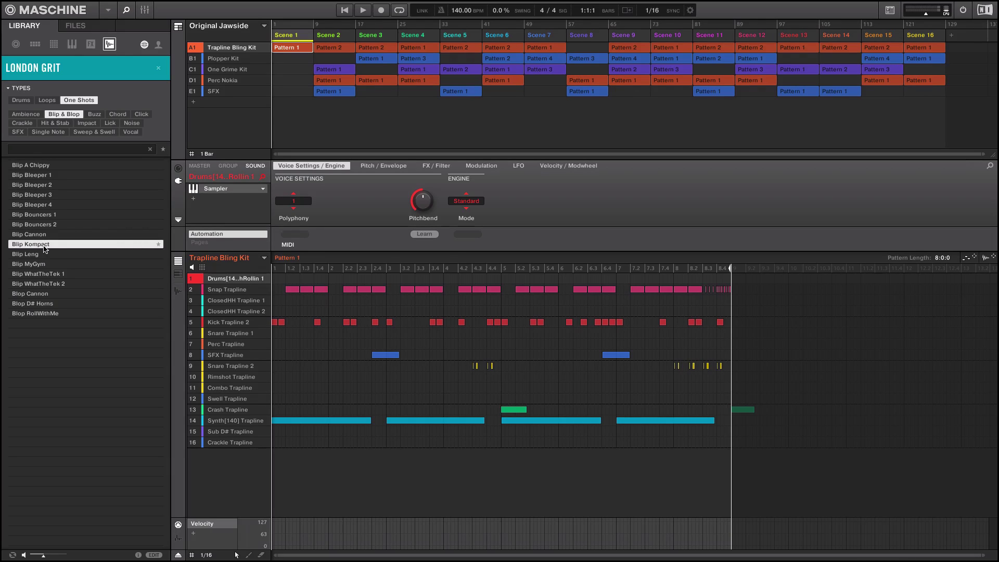
- Audition Ambience E HighRollin among the Ambience one shots and replay Sweep Follower in Sweep & Swell
{"action": "left_click", "coordinate": [29, 115]}
{"action": "left_click", "coordinate": [38, 175]}
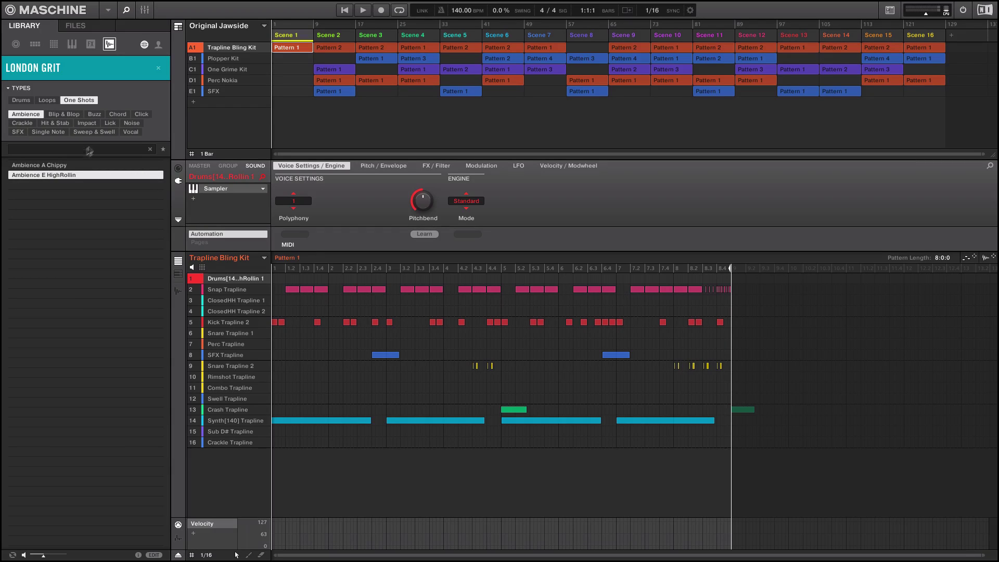
{"action": "left_click", "coordinate": [93, 132]}
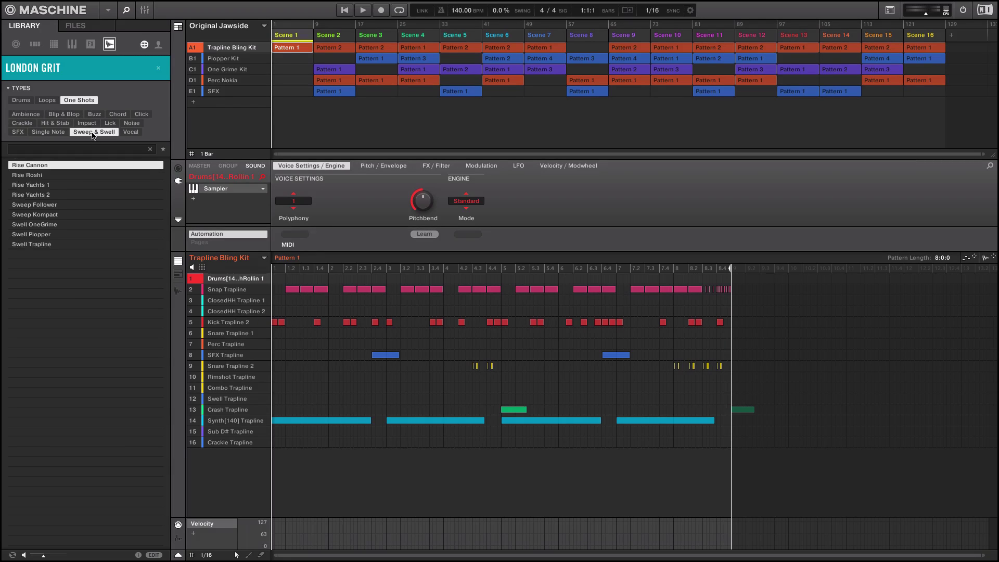
{"action": "left_click", "coordinate": [34, 205]}
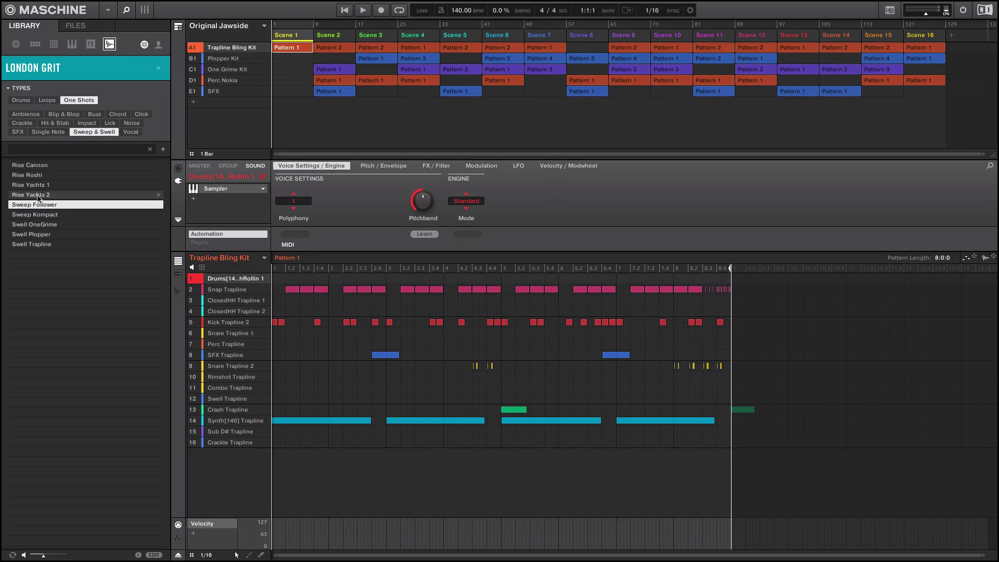
- Filter the London Grit samples by Drums and audition Clap Alonso 2 and Clap Bodies
{"action": "left_click", "coordinate": [21, 100]}
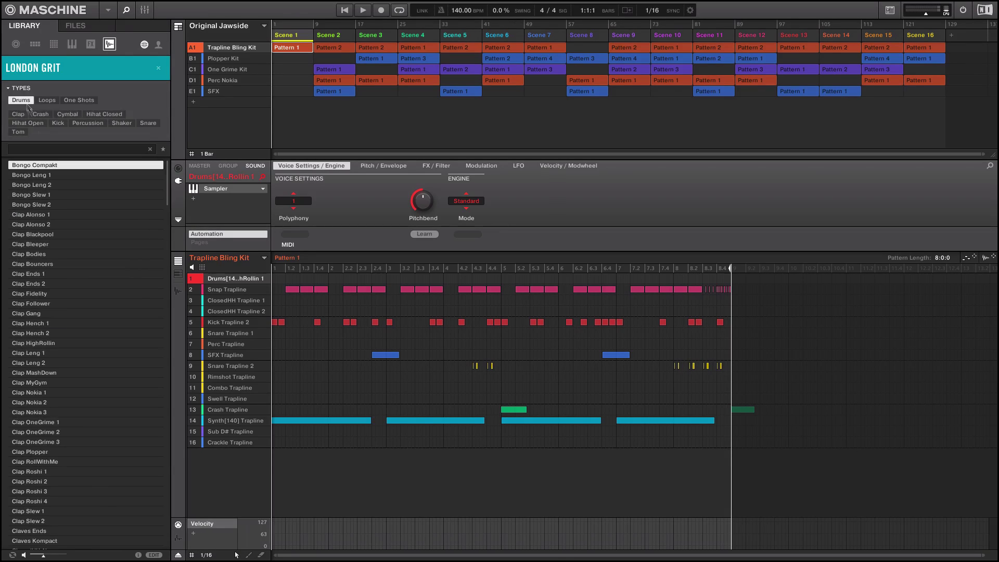
{"action": "left_click", "coordinate": [48, 225]}
{"action": "left_click", "coordinate": [44, 254]}
- Audition closed hi-hat and kick samples among the drums, including ClosedHH Kompact 1, Kick Naked 3 and Kick MashDown 3
{"action": "scroll", "coordinate": [44, 275], "scroll_direction": "down", "scroll_amount": 15}
{"action": "scroll", "coordinate": [45, 290], "scroll_direction": "down", "scroll_amount": 5}
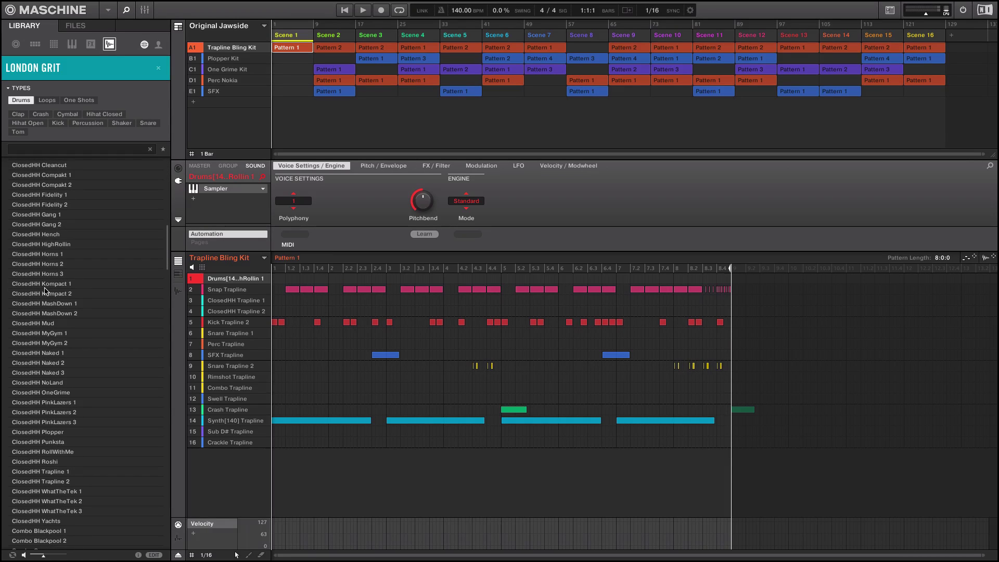
{"action": "left_click", "coordinate": [46, 283]}
{"action": "scroll", "coordinate": [48, 291], "scroll_direction": "down", "scroll_amount": 2}
{"action": "scroll", "coordinate": [49, 310], "scroll_direction": "down", "scroll_amount": 2}
{"action": "left_click", "coordinate": [48, 323]}
{"action": "scroll", "coordinate": [48, 323], "scroll_direction": "down", "scroll_amount": 20}
{"action": "left_click", "coordinate": [48, 323]}
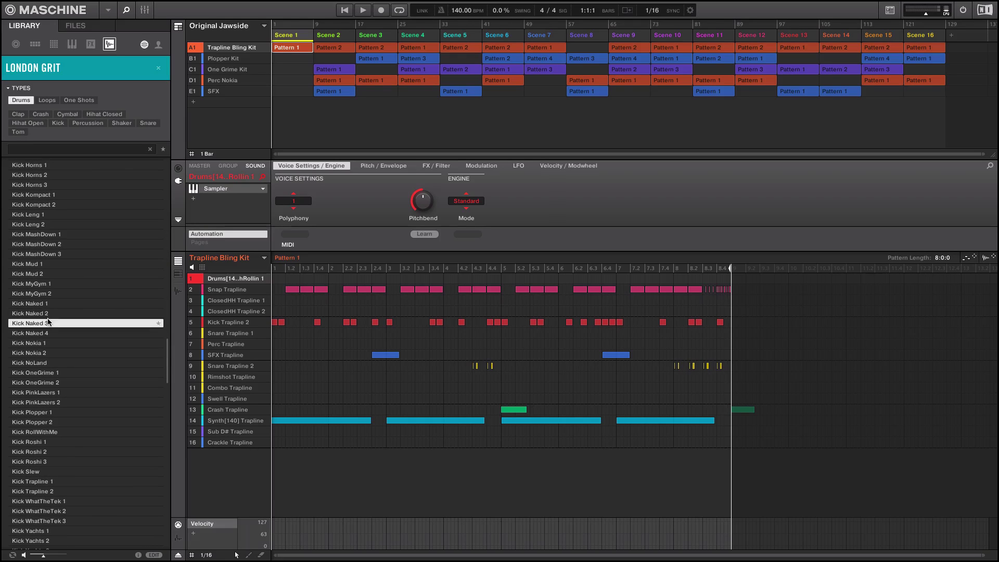
{"action": "left_click", "coordinate": [48, 254]}
- Audition percussion samples including Perc Nokia 1 and Perc Slew, and clear the Drums filter
{"action": "scroll", "coordinate": [47, 260], "scroll_direction": "down", "scroll_amount": 12}
{"action": "left_click", "coordinate": [44, 264]}
{"action": "left_click", "coordinate": [46, 313]}
{"action": "scroll", "coordinate": [46, 314], "scroll_direction": "down", "scroll_amount": 5}
{"action": "left_click", "coordinate": [46, 313]}
{"action": "left_click", "coordinate": [42, 393]}
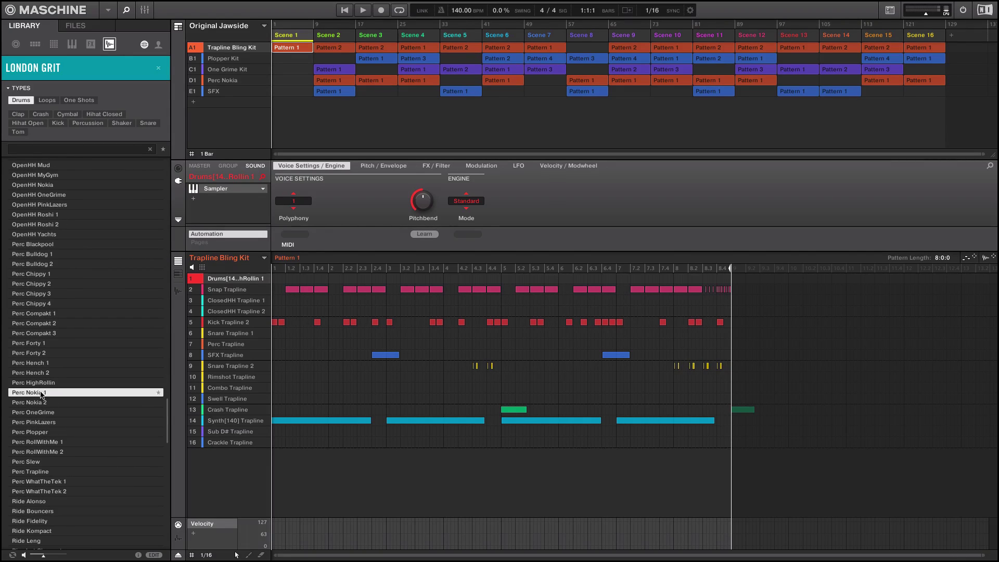
{"action": "left_click", "coordinate": [42, 462]}
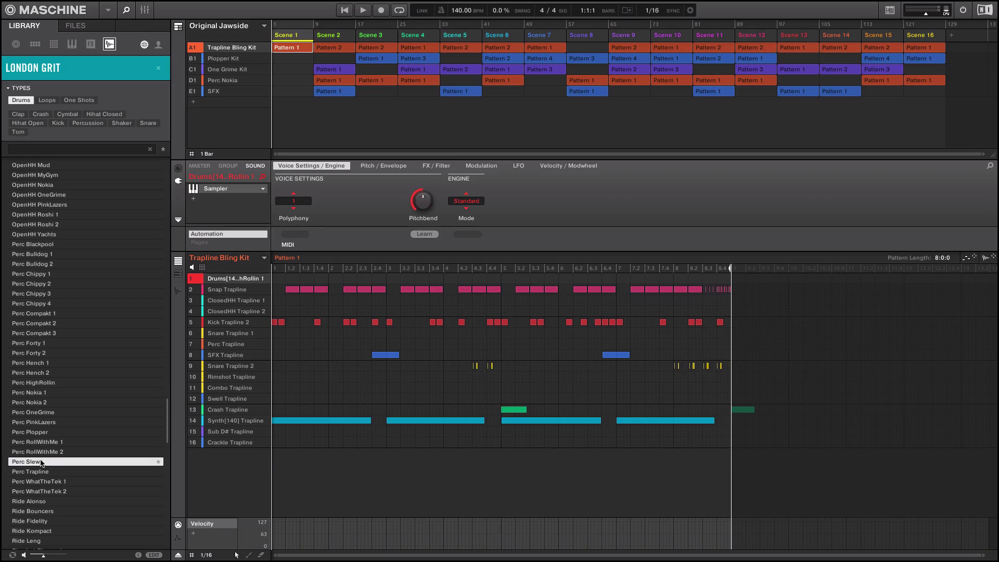
{"action": "left_click", "coordinate": [21, 99]}
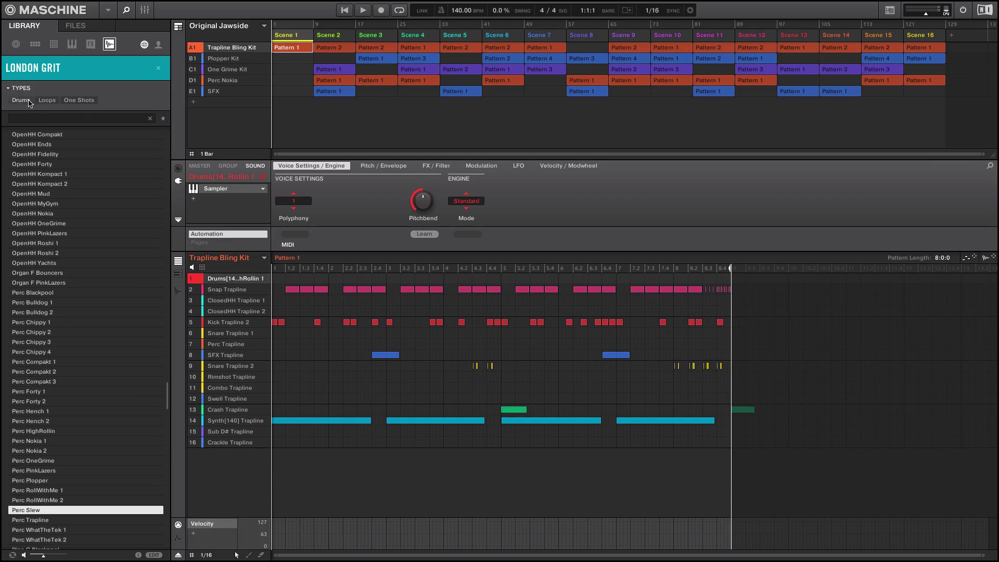
- Browse the London Grit kits by Analog, Digital, Drumsynth and Special Kit, and return to the list of demo projects
{"action": "left_click", "coordinate": [32, 47]}
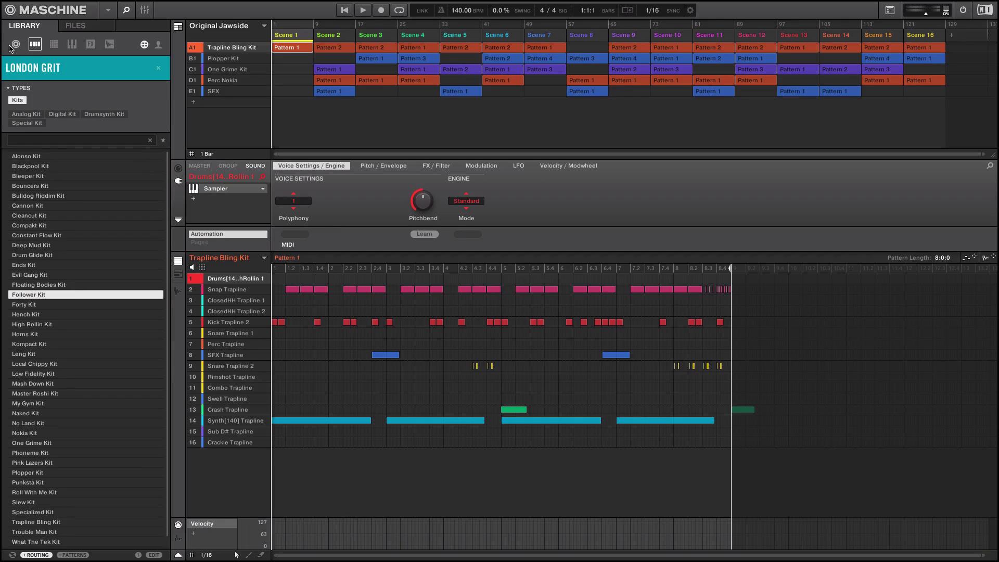
{"action": "left_click", "coordinate": [28, 116]}
{"action": "left_click", "coordinate": [62, 114]}
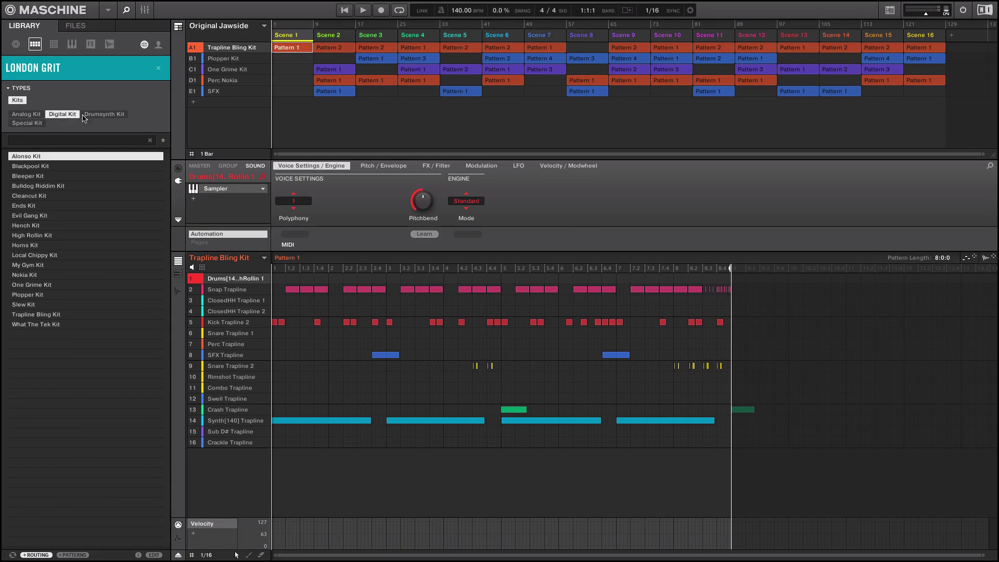
{"action": "left_click", "coordinate": [104, 114]}
{"action": "left_click", "coordinate": [28, 123]}
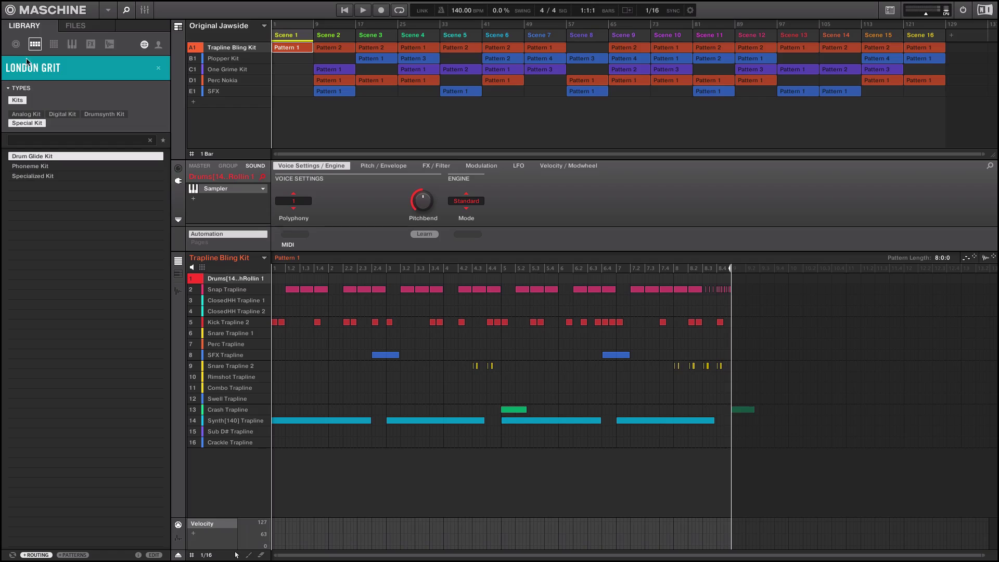
{"action": "left_click", "coordinate": [15, 45]}
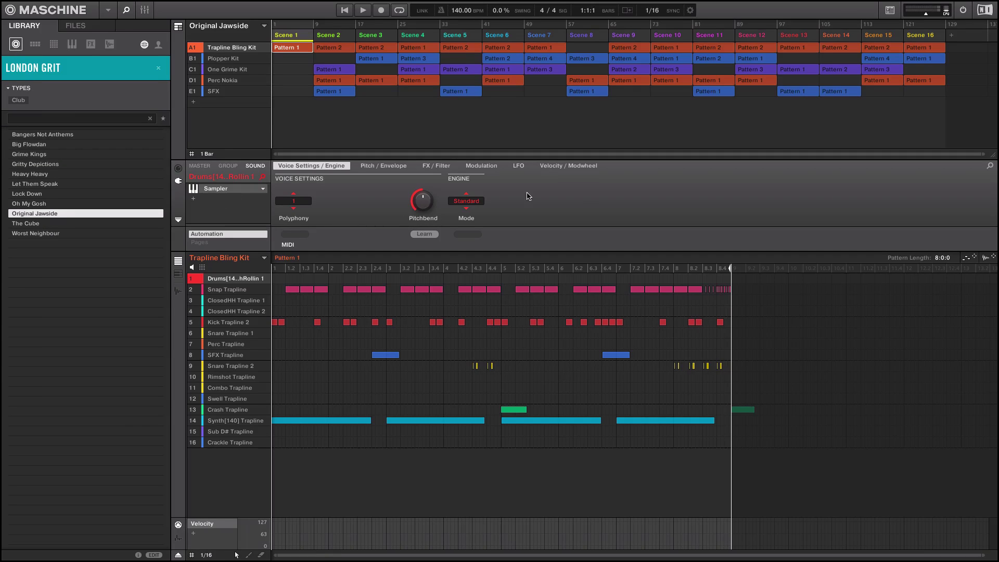